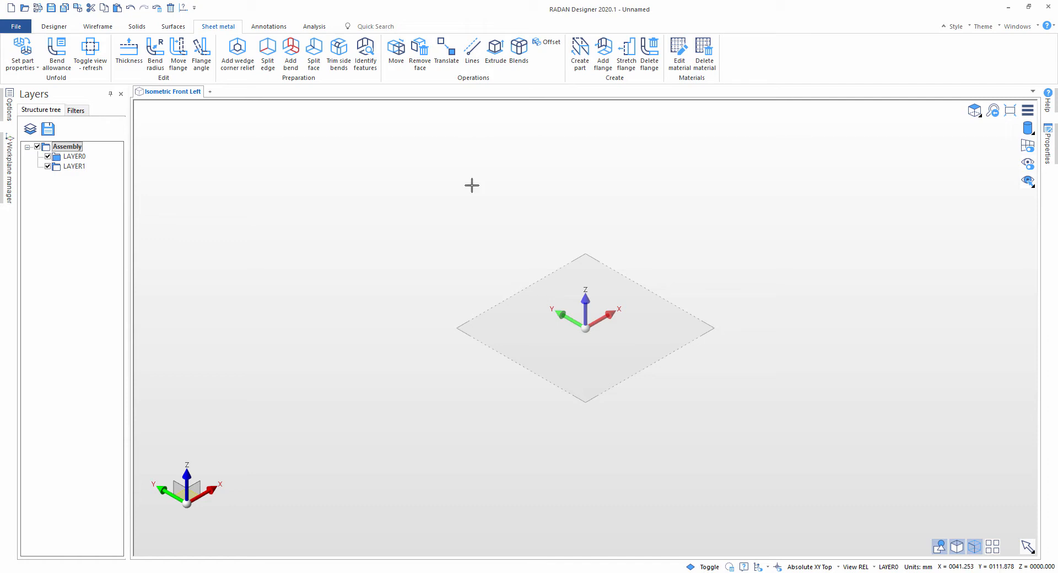
# Step: Draw two connected line segments from the origin: 100 mm down along Y, followed by 300 mm along X
pyautogui.click(472, 48)
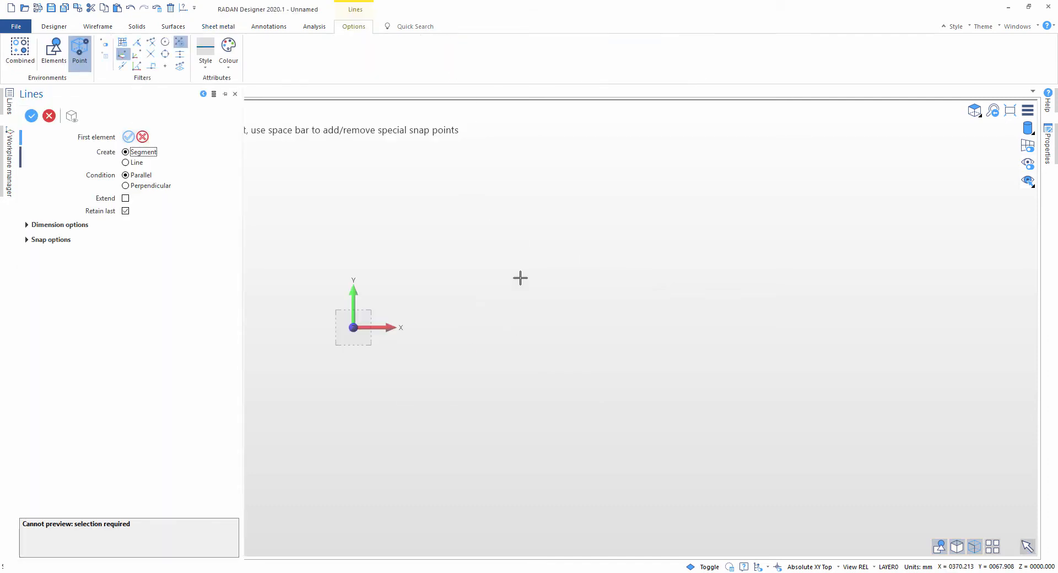
pyautogui.click(528, 303)
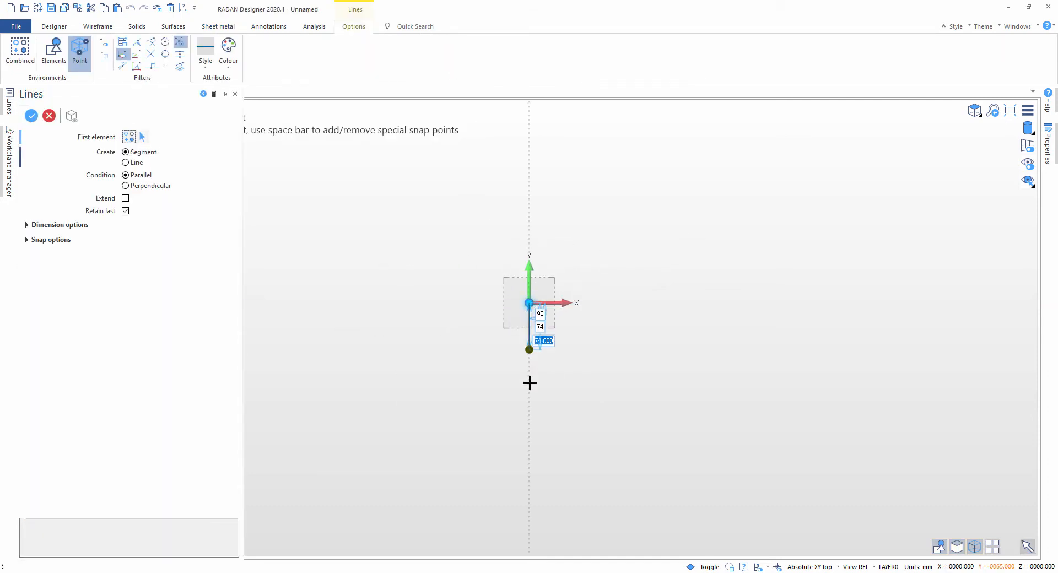
pyautogui.write('100')
pyautogui.press('Return')
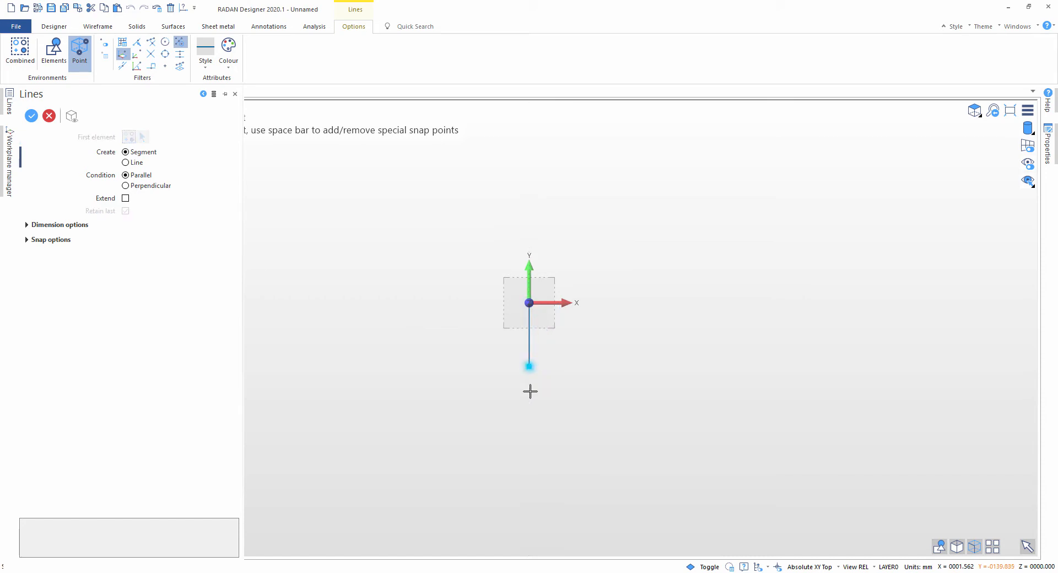
pyautogui.write('3')
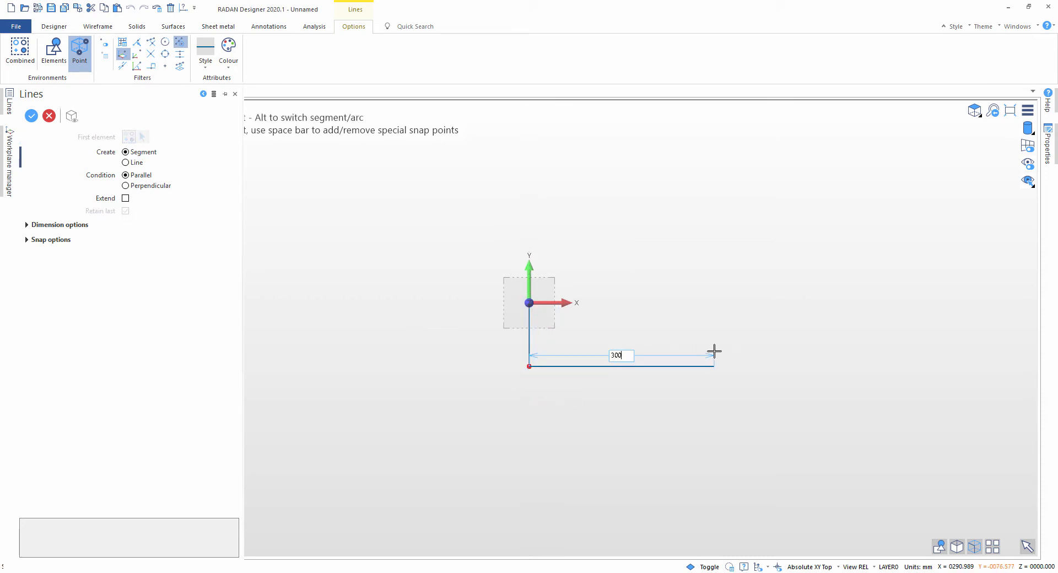
pyautogui.write('00')
pyautogui.press('Return')
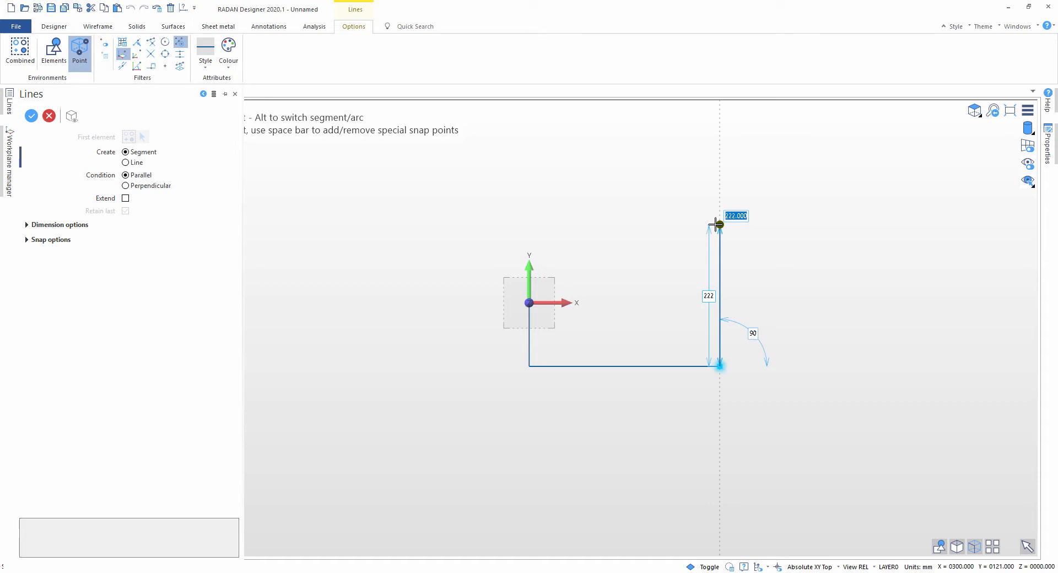
# Step: Continue the profile 300 mm up and 100 mm back, and close it through an inner corner level with the origin to form an L shape
pyautogui.write('39')
pyautogui.write('00')
pyautogui.press('Return')
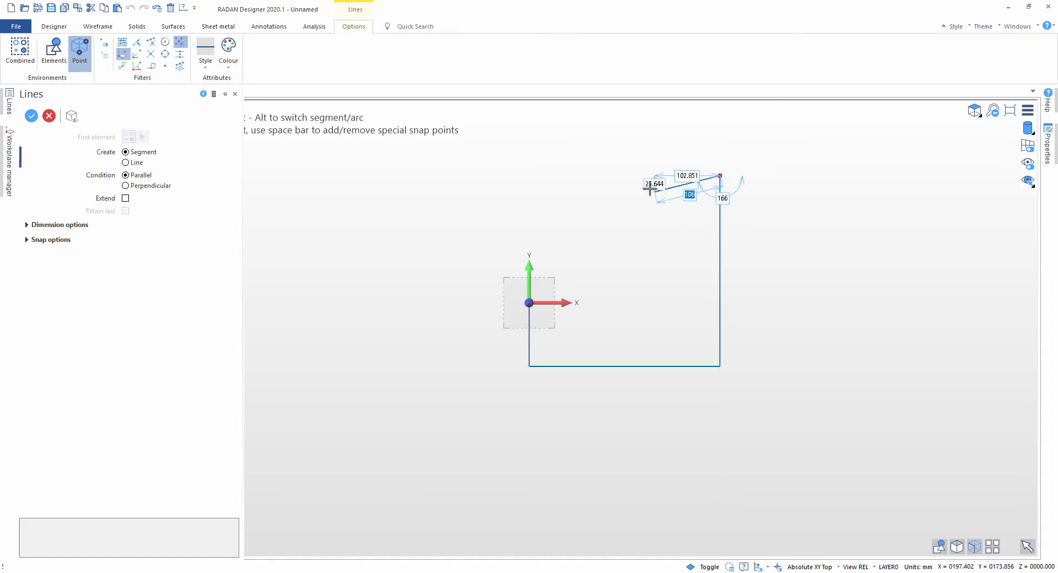
pyautogui.write('1')
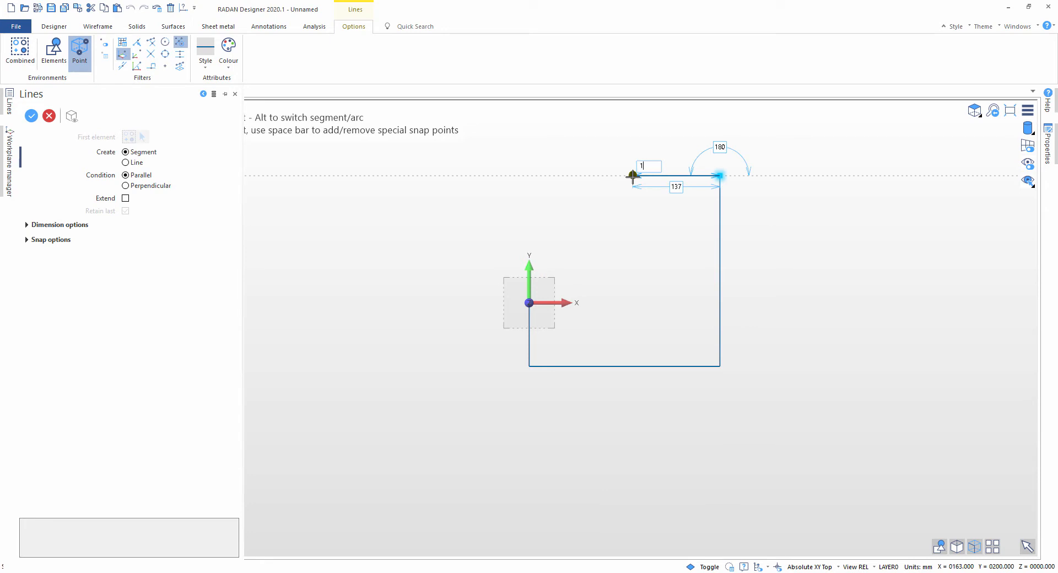
pyautogui.write('00')
pyautogui.press('Return')
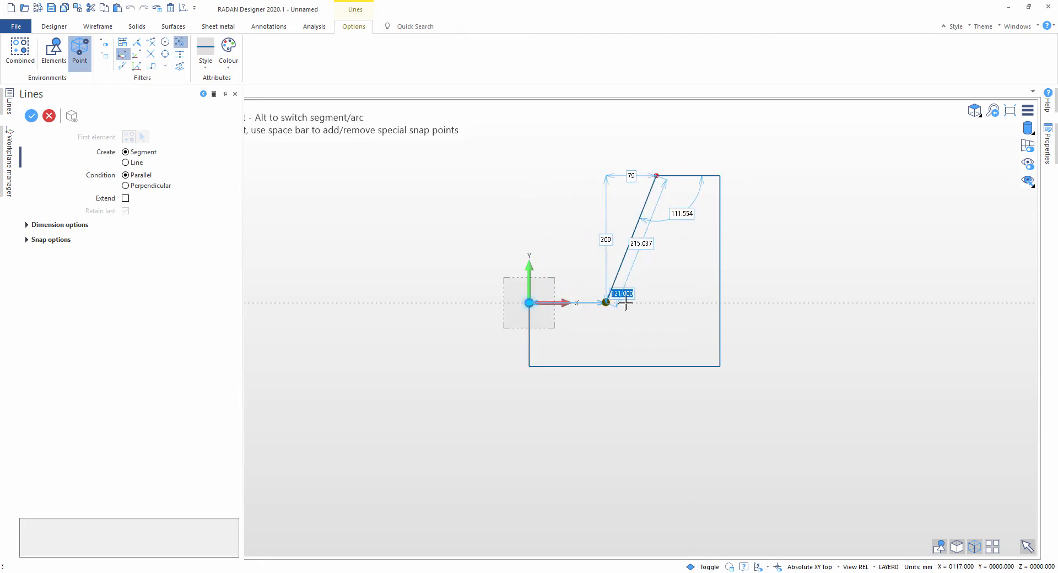
pyautogui.click(655, 303)
pyautogui.click(530, 303)
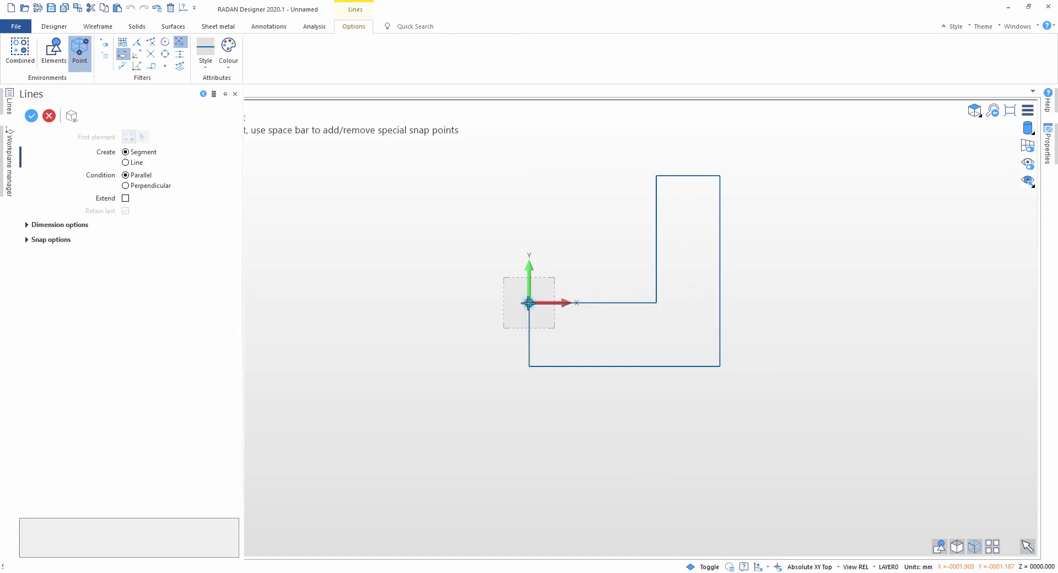
pyautogui.press('Escape')
# Step: Extrude the closed L-shaped profile with a first distance of 0 and a second distance of 300 mm
pyautogui.moveTo(604, 248); pyautogui.dragTo(595, 322, button='middle')
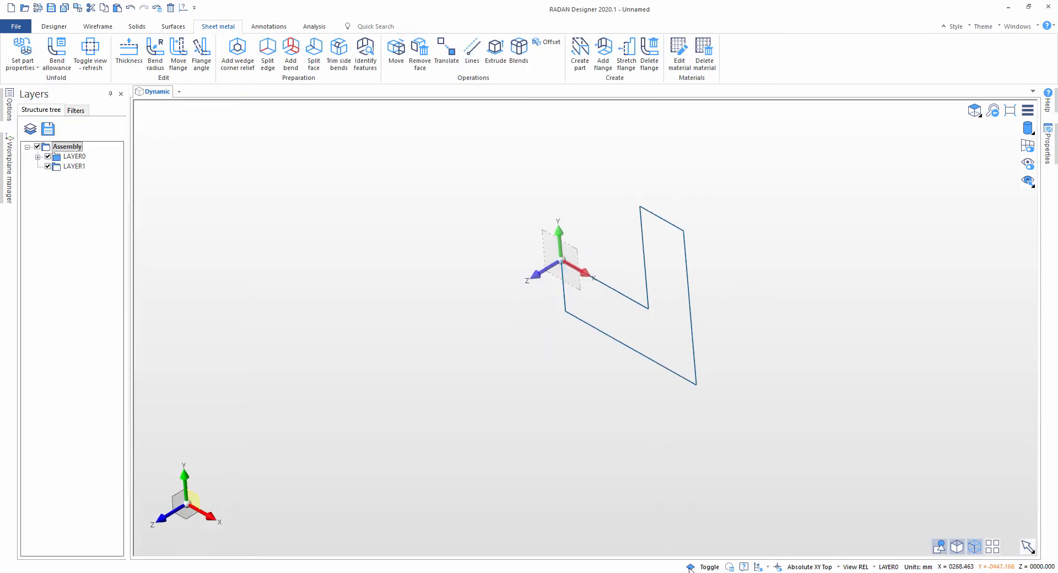
pyautogui.click(666, 325)
pyautogui.click(690, 284)
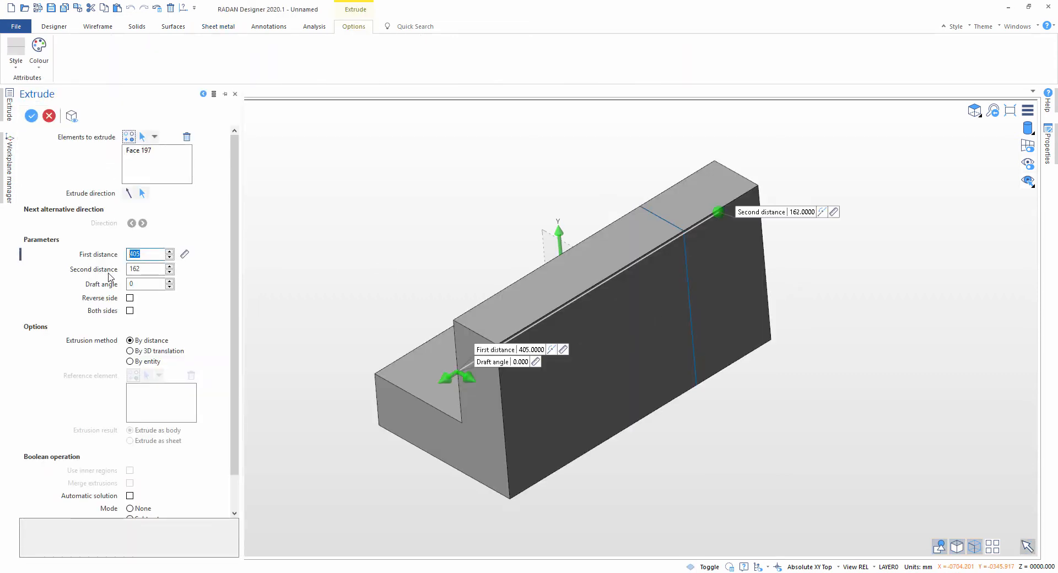
pyautogui.write('0')
pyautogui.press('Tab')
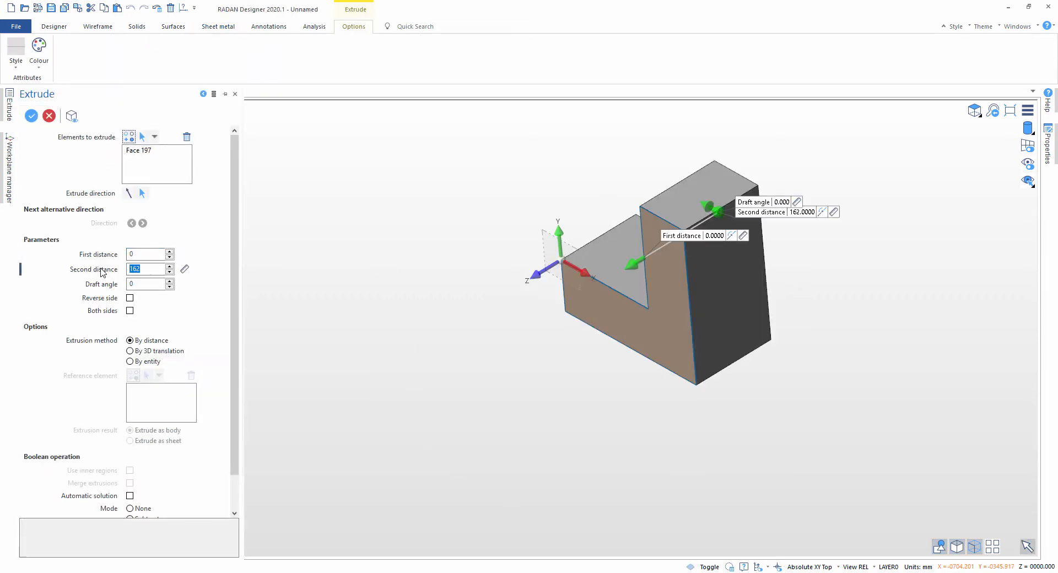
pyautogui.write('300')
pyautogui.press('Tab')
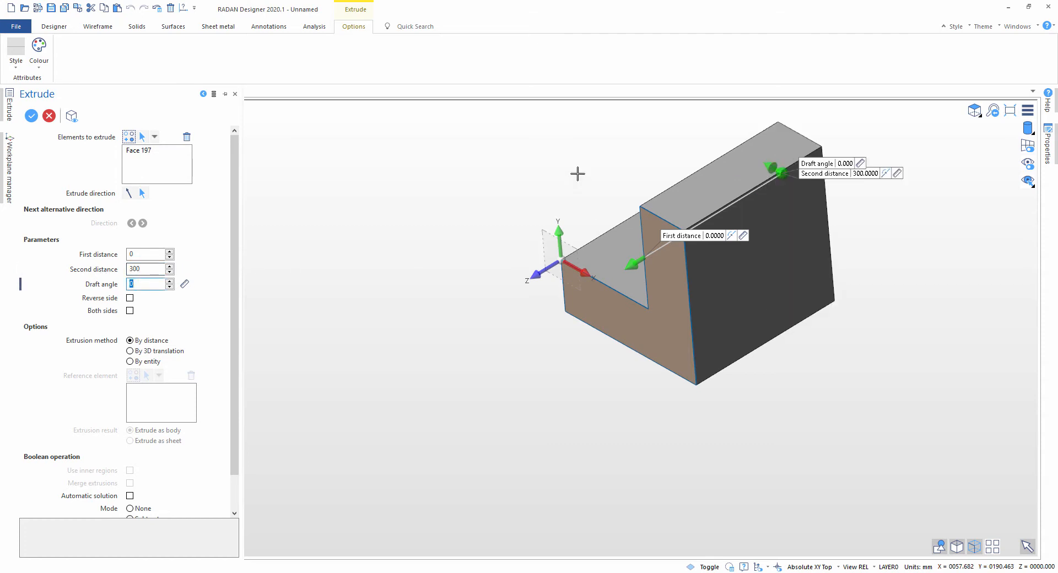
pyautogui.press('Return')
# Step: Hide the wireframe of LAYER0 so that only the extruded solid is displayed
pyautogui.click(37, 157)
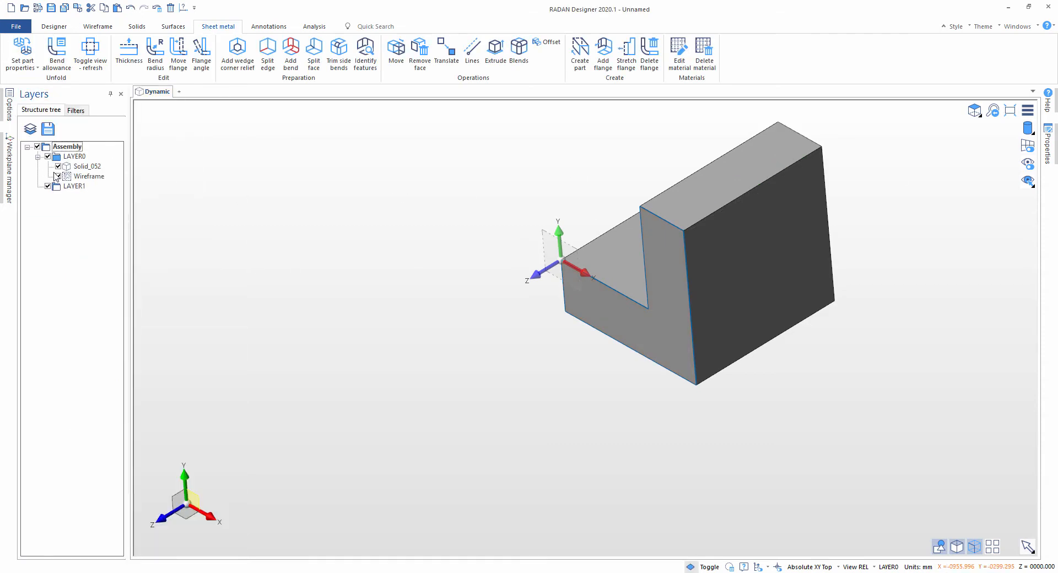
pyautogui.click(57, 176)
pyautogui.moveTo(472, 250); pyautogui.dragTo(538, 156, button='middle')
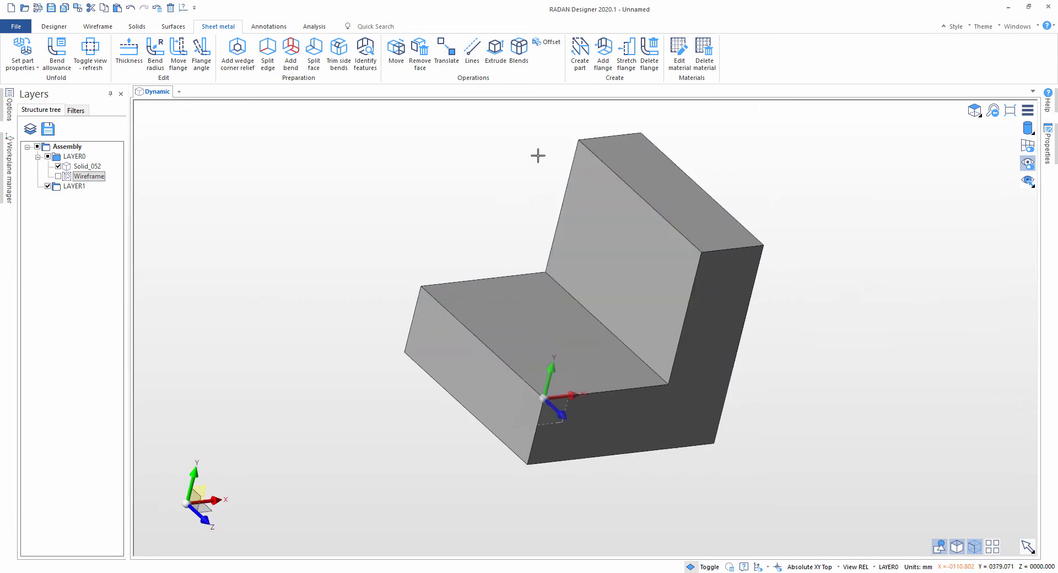
# Step: Shell the L-shaped solid with a distance of 2 mm, piercing the two inner faces of the L
pyautogui.click(548, 44)
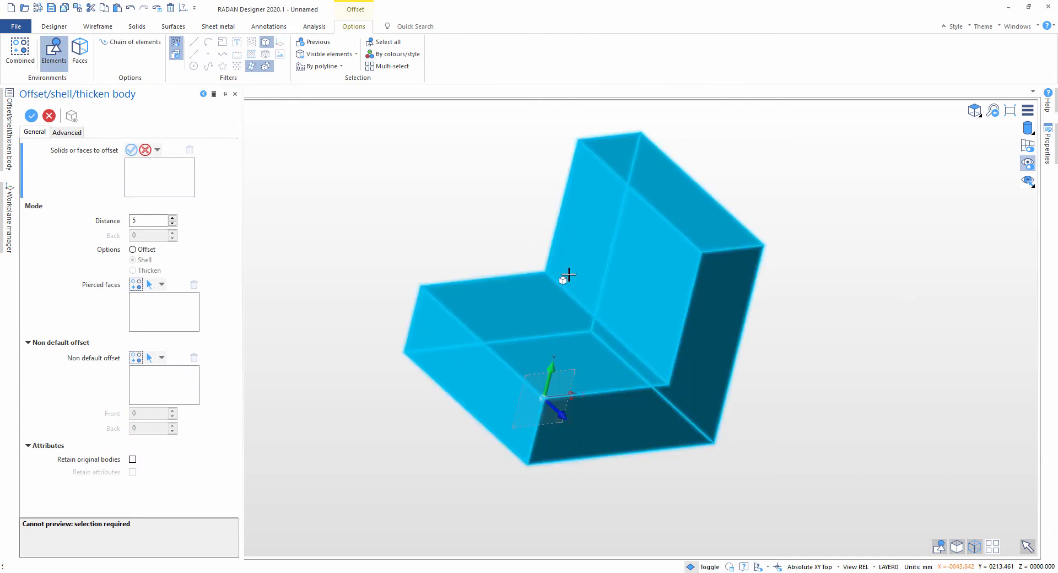
pyautogui.click(569, 284)
pyautogui.moveTo(467, 230); pyautogui.dragTo(440, 218, button='middle')
pyautogui.moveTo(153, 222); pyautogui.dragTo(103, 222)
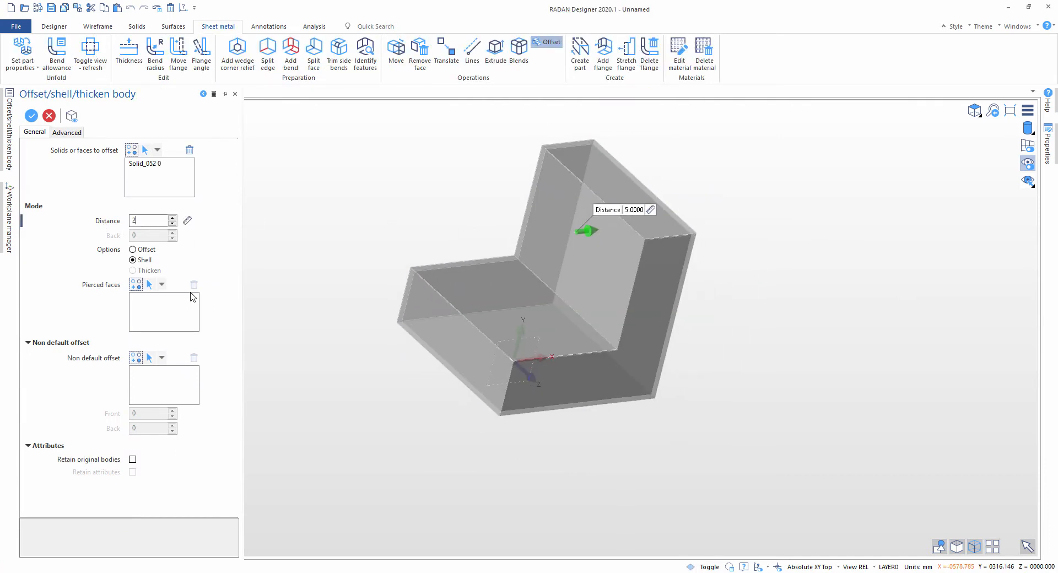
pyautogui.click(148, 284)
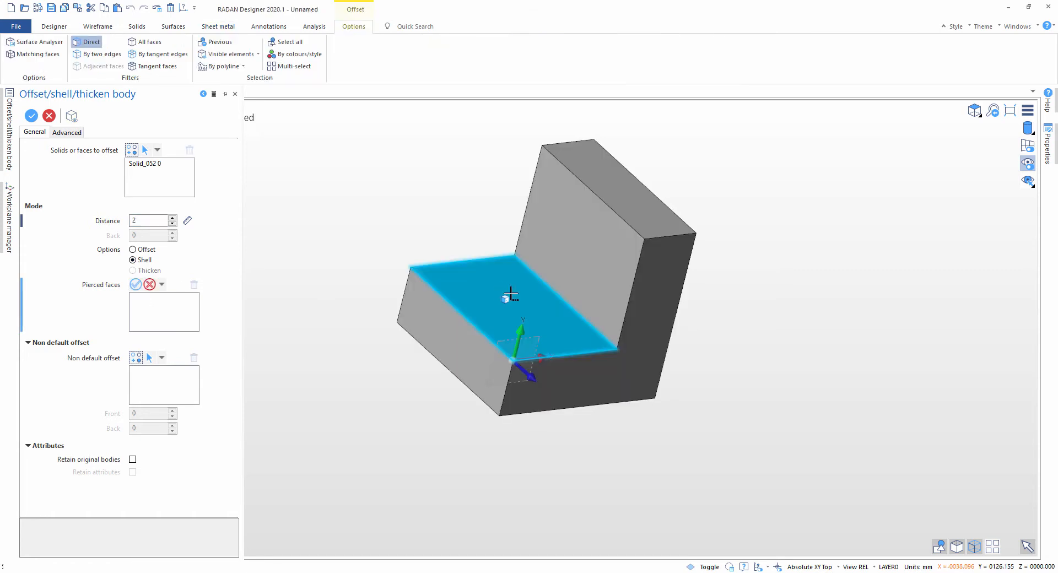
pyautogui.click(515, 300)
pyautogui.click(575, 232)
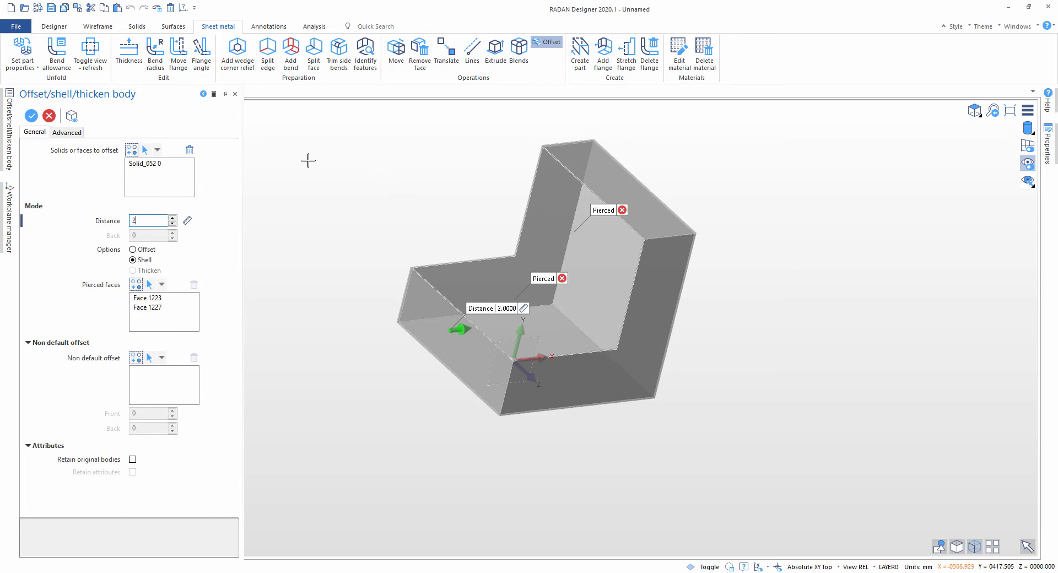
pyautogui.click(33, 121)
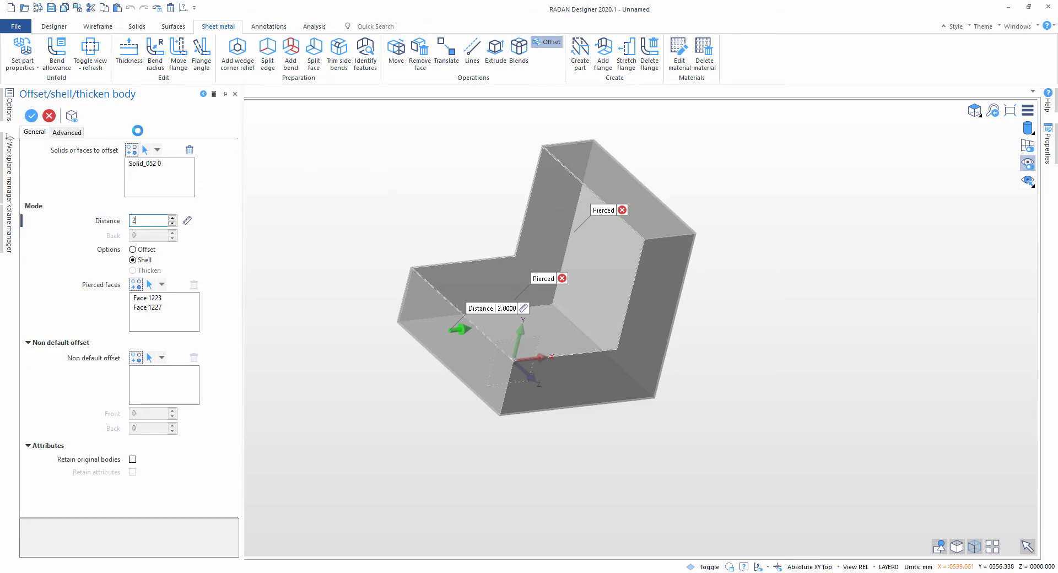
pyautogui.moveTo(493, 267); pyautogui.dragTo(514, 303, button='middle')
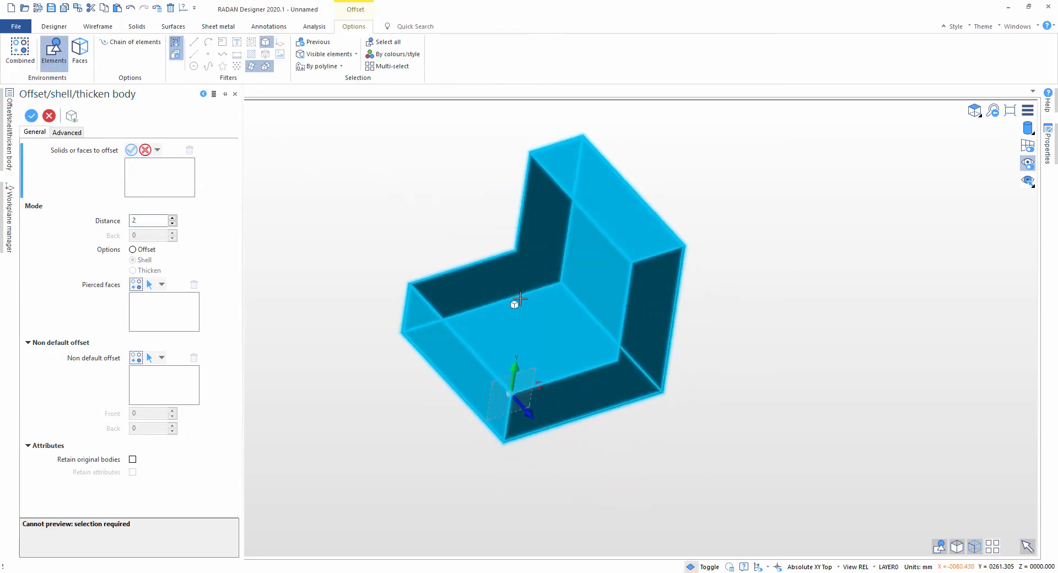
pyautogui.press('Escape')
# Step: Add a wedge corner relief with offset value 5 where the short front face, the base and the L-shaped side away from the origin meet
pyautogui.scroll(1, 552, 319)
pyautogui.moveTo(442, 283); pyautogui.dragTo(624, 250, button='middle')
pyautogui.scroll(1, 624, 250)
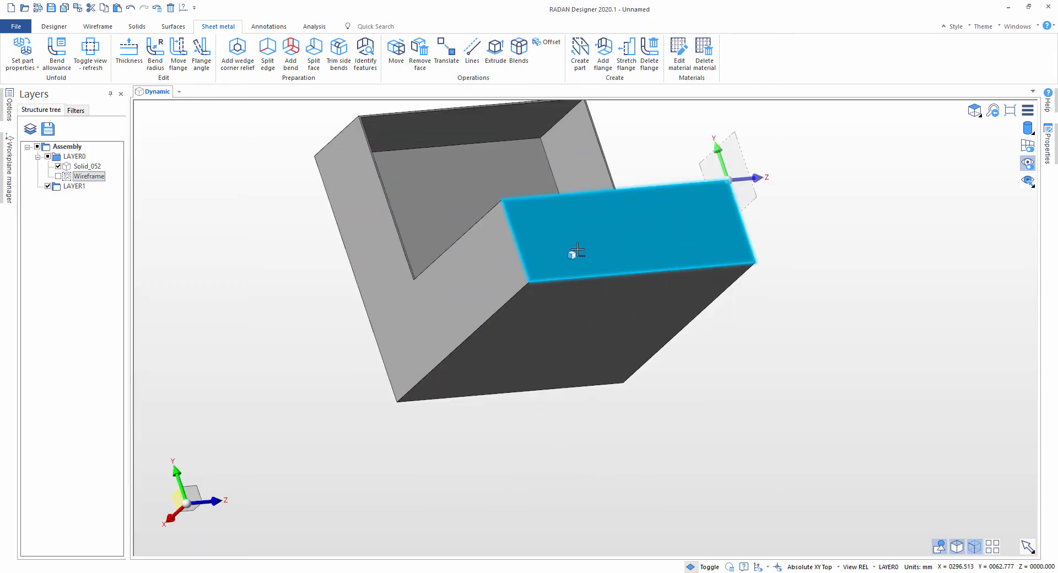
pyautogui.scroll(1, 574, 252)
pyautogui.click(235, 53)
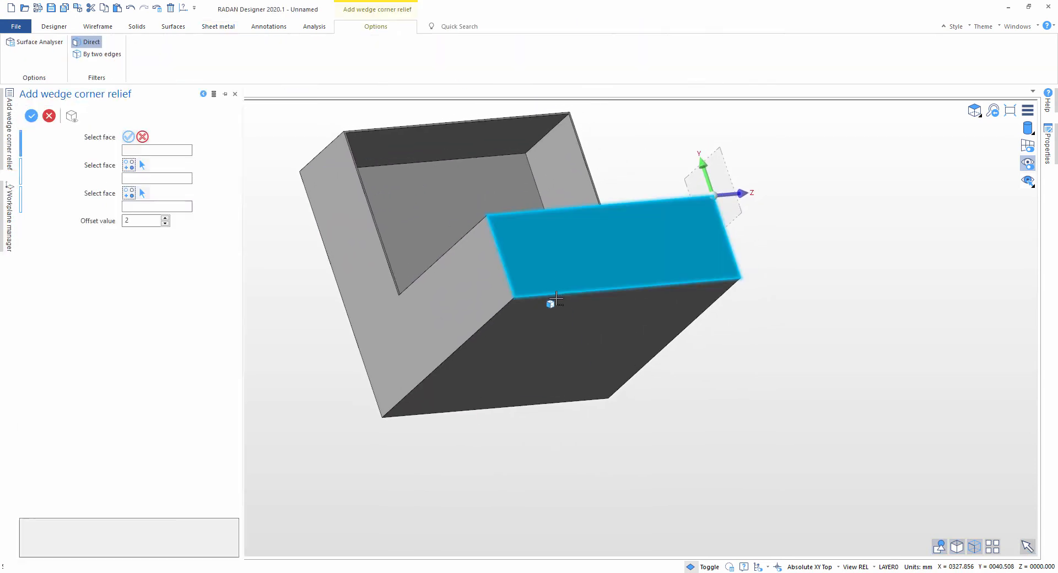
pyautogui.scroll(3, 553, 301)
pyautogui.click(461, 309)
pyautogui.click(451, 340)
pyautogui.click(503, 261)
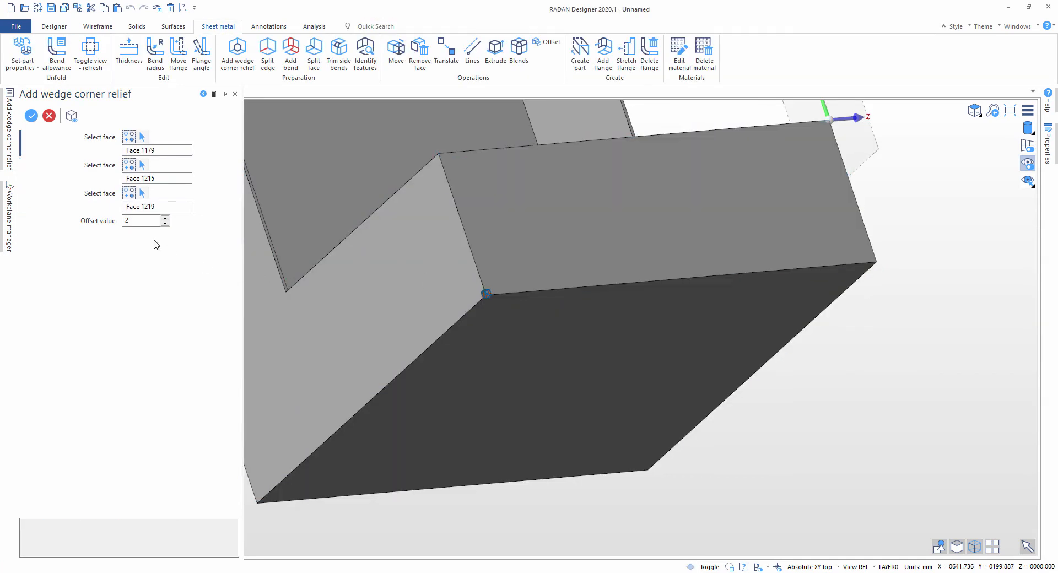
pyautogui.scroll(4, 459, 267)
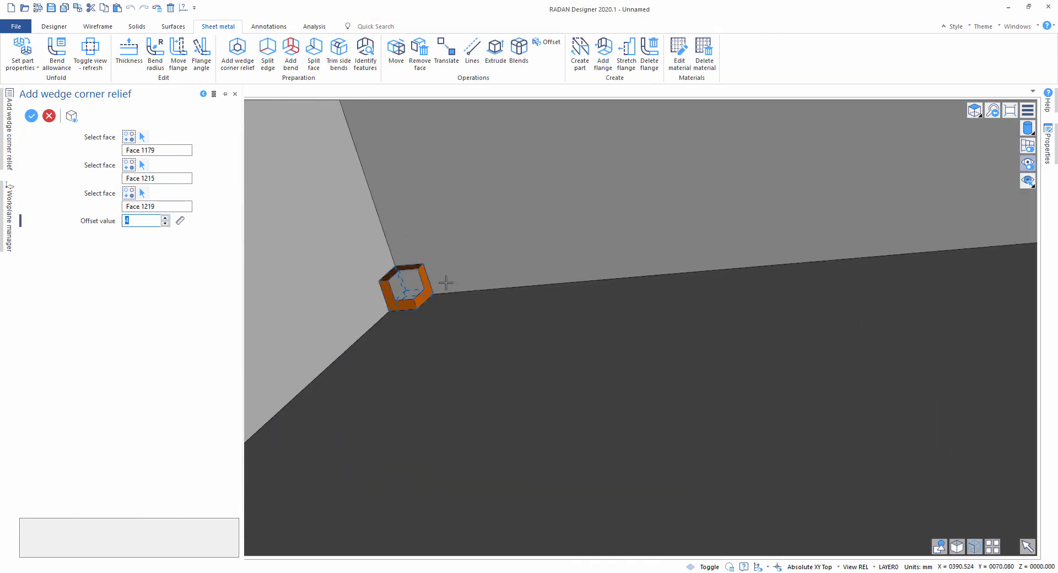
pyautogui.scroll(3, 450, 263)
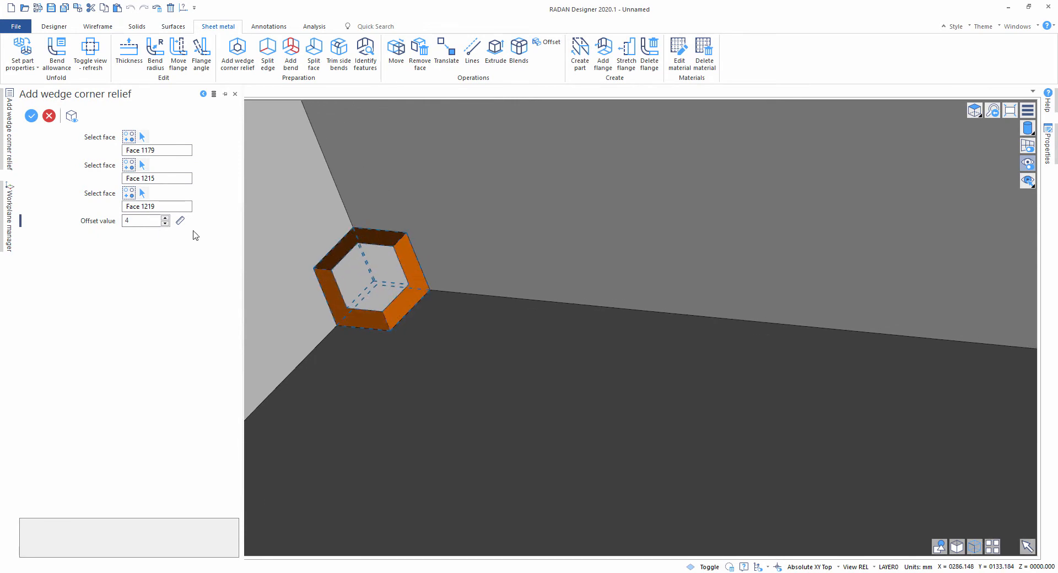
pyautogui.click(165, 217)
pyautogui.scroll(-1, 620, 264)
pyautogui.rightClick(621, 264)
# Step: Add a wedge corner relief where the short front face, the base and the L-shaped side at the origin meet
pyautogui.scroll(-6, 645, 270)
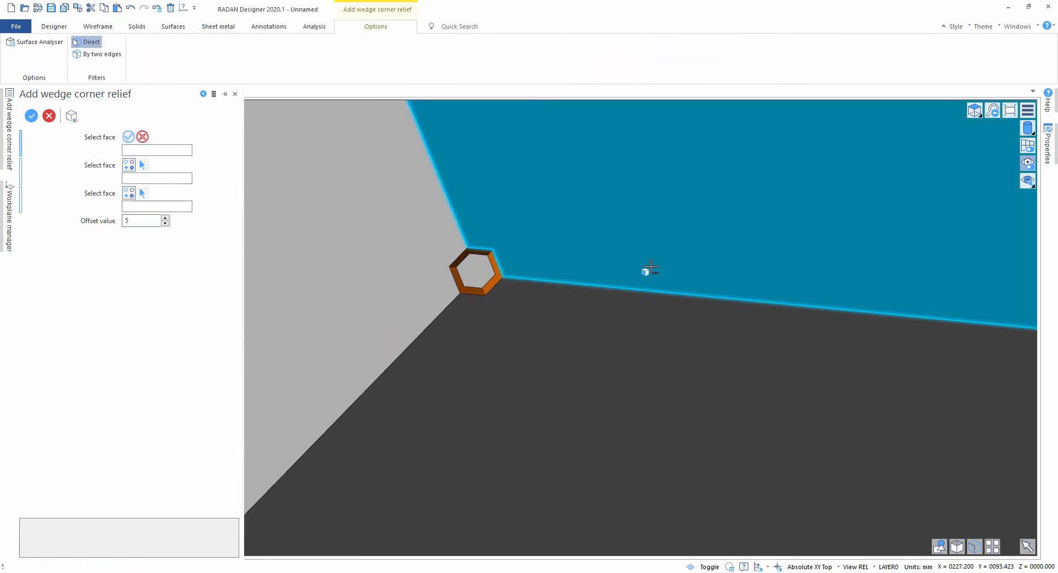
pyautogui.moveTo(775, 250); pyautogui.dragTo(751, 251, button='middle')
pyautogui.click(751, 251)
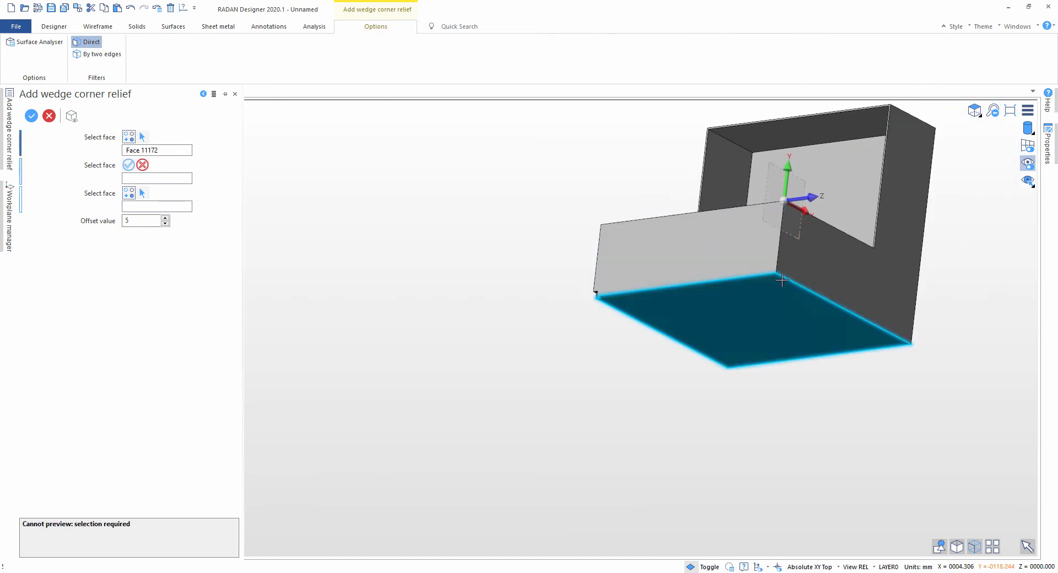
pyautogui.click(765, 297)
pyautogui.click(838, 281)
pyautogui.rightClick(860, 328)
# Step: Add a wedge corner relief where the base, the tall back face and the L-shaped side at the origin meet
pyautogui.moveTo(860, 330); pyautogui.dragTo(822, 309, button='middle')
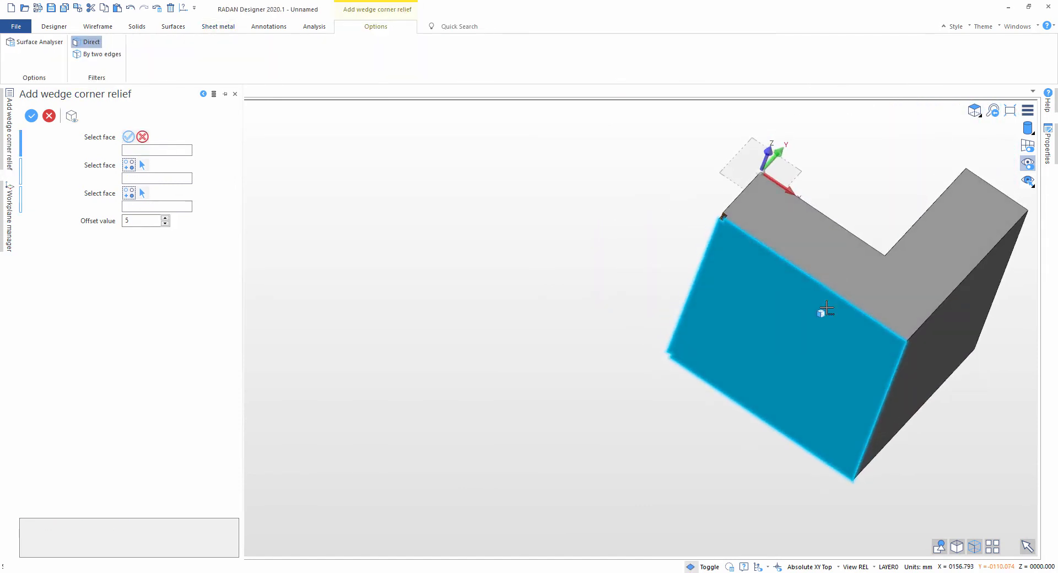
pyautogui.click(853, 333)
pyautogui.click(920, 350)
pyautogui.click(881, 298)
pyautogui.rightClick(873, 369)
# Step: Add a wedge corner relief where the base, the tall back face and the L-shaped side away from the origin meet
pyautogui.moveTo(872, 364); pyautogui.dragTo(858, 237, button='middle')
pyautogui.click(848, 492)
pyautogui.click(840, 446)
pyautogui.click(903, 468)
pyautogui.rightClick(900, 471)
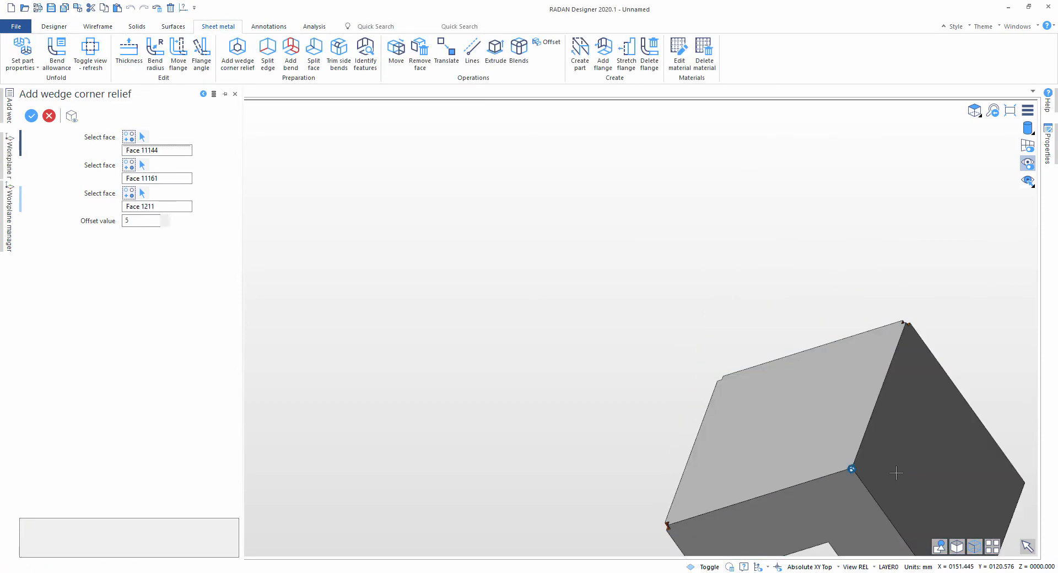
# Step: Add a wedge corner relief where the narrow top face, the tall back face and the L-shaped side away from the origin meet
pyautogui.moveTo(897, 472); pyautogui.dragTo(724, 223, button='middle')
pyautogui.click(745, 367)
pyautogui.click(791, 374)
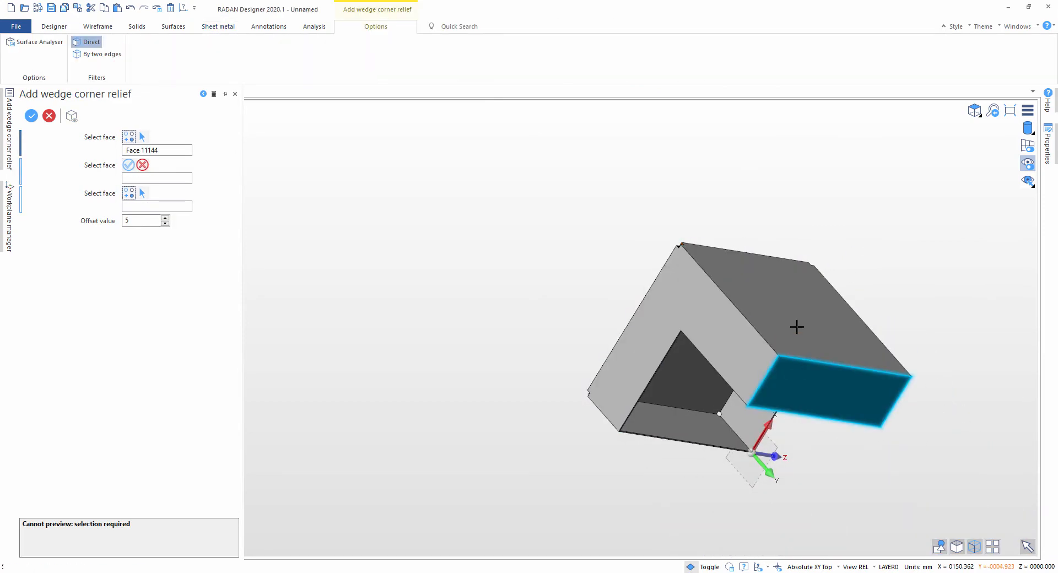
pyautogui.click(798, 327)
pyautogui.rightClick(845, 342)
# Step: Add the last wedge corner relief where the narrow top face, the tall back face and the L-shaped side at the origin meet
pyautogui.moveTo(845, 342); pyautogui.dragTo(789, 354, button='middle')
pyautogui.click(868, 392)
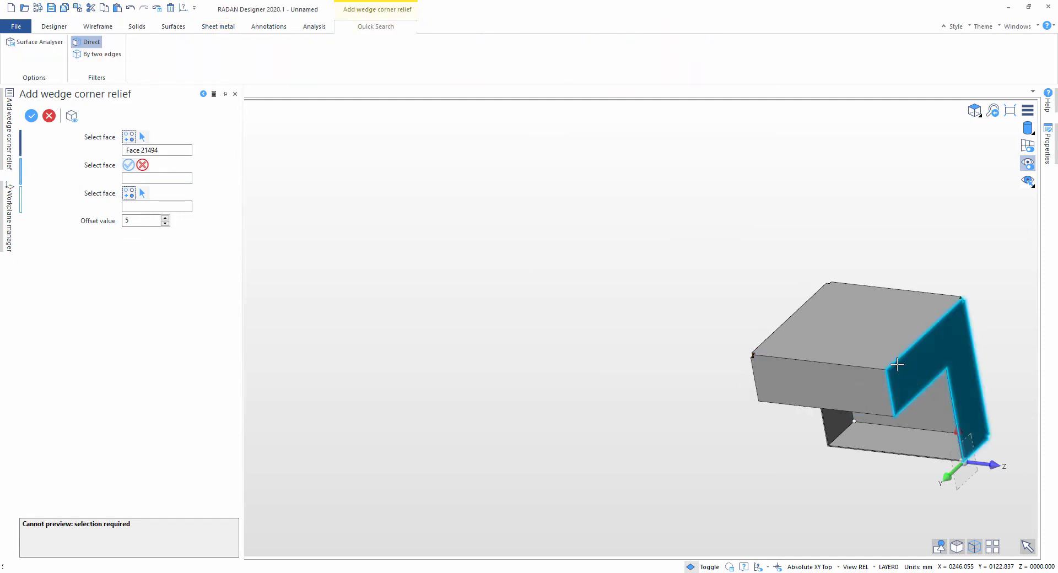
pyautogui.click(937, 358)
pyautogui.click(876, 347)
pyautogui.rightClick(881, 355)
pyautogui.scroll(5, 896, 364)
pyautogui.scroll(5, 901, 359)
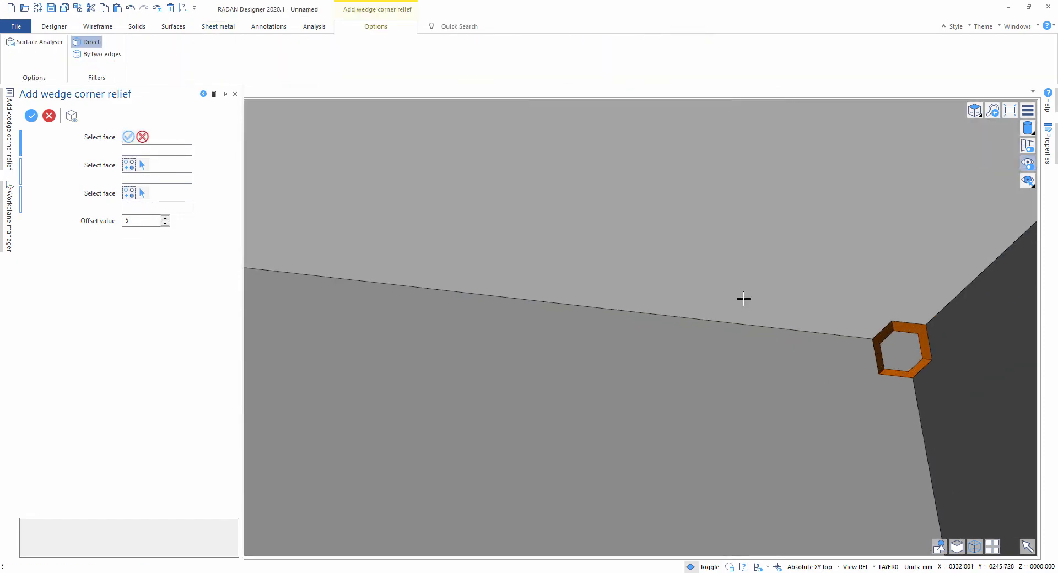
pyautogui.moveTo(744, 300); pyautogui.dragTo(732, 395, button='middle')
pyautogui.scroll(-5, 791, 349)
pyautogui.press('Escape')
# Step: Start Split edge and select the vertical corner edge between the low front face and the L-shaped side away from the origin
pyautogui.scroll(-1, 664, 309)
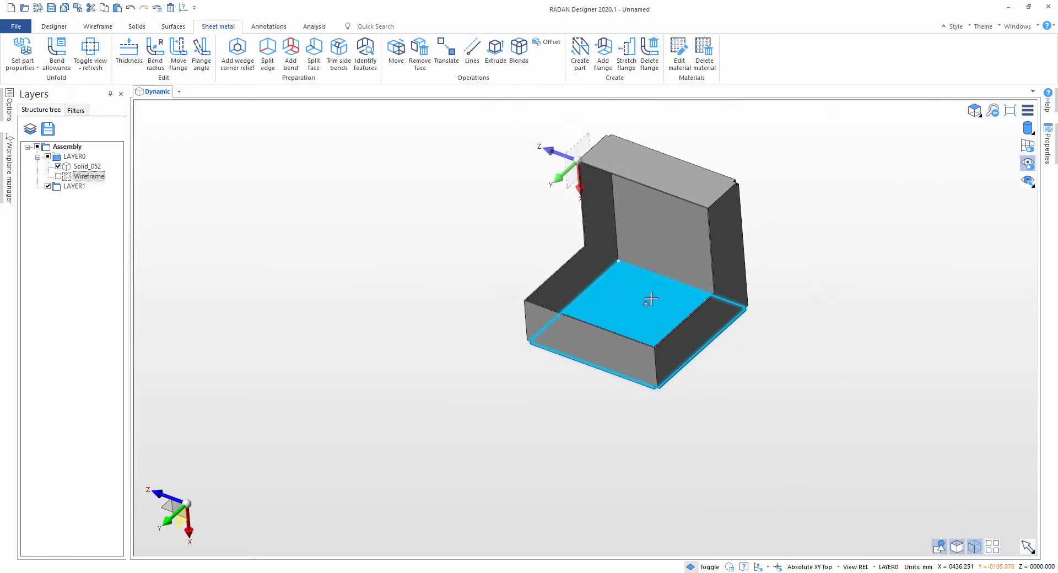
pyautogui.click(267, 55)
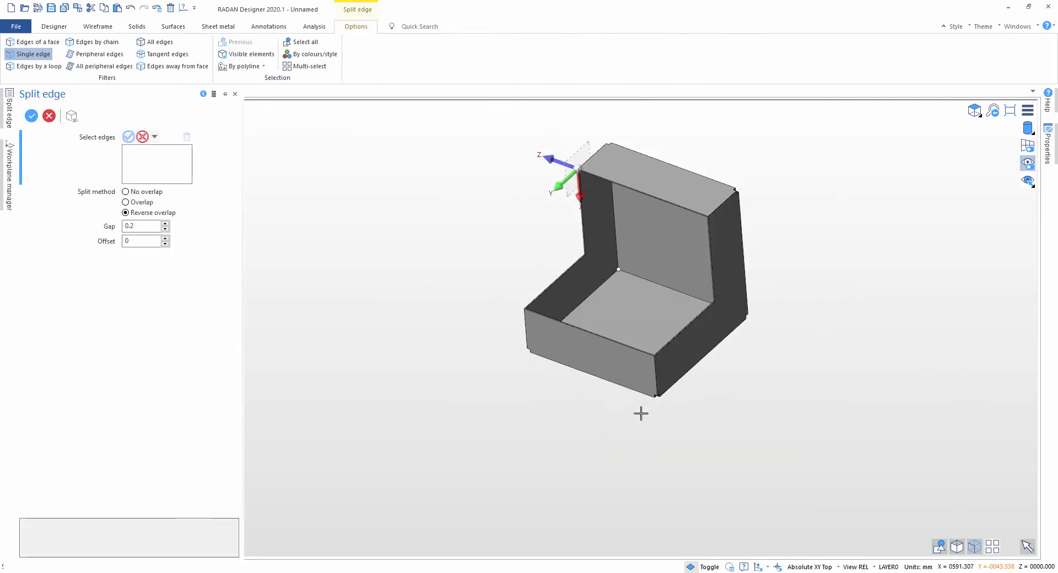
pyautogui.scroll(8, 655, 314)
pyautogui.scroll(-5, 656, 305)
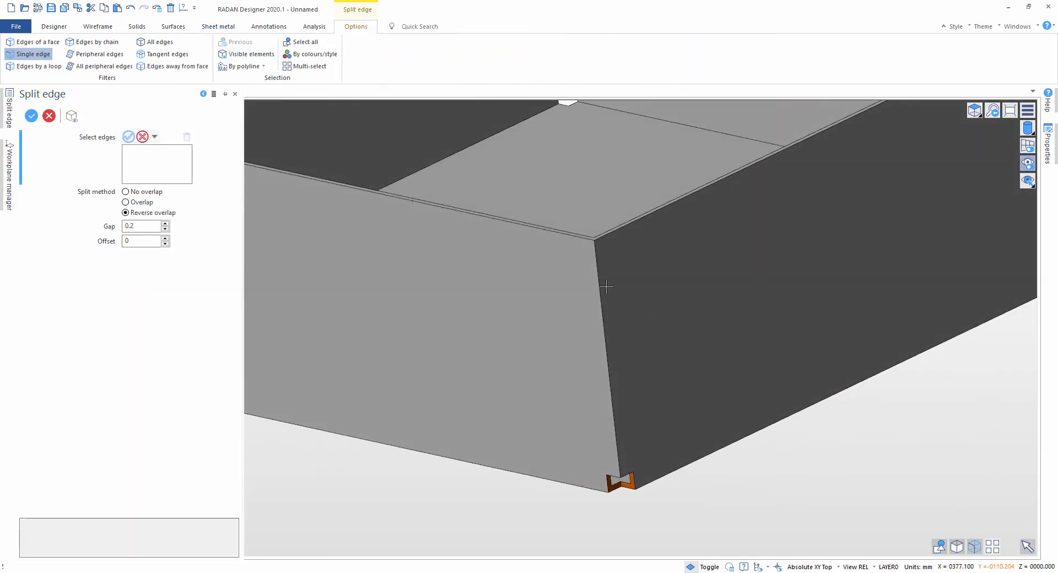
pyautogui.click(599, 287)
pyautogui.scroll(4, 609, 284)
pyautogui.moveTo(626, 375); pyautogui.dragTo(589, 322, button='middle')
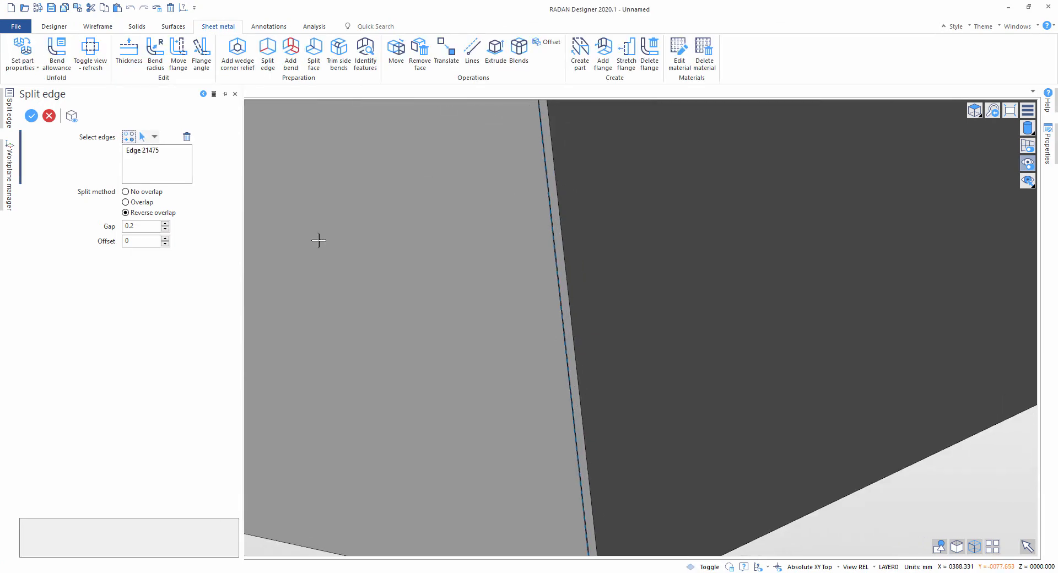
pyautogui.scroll(-5, 677, 210)
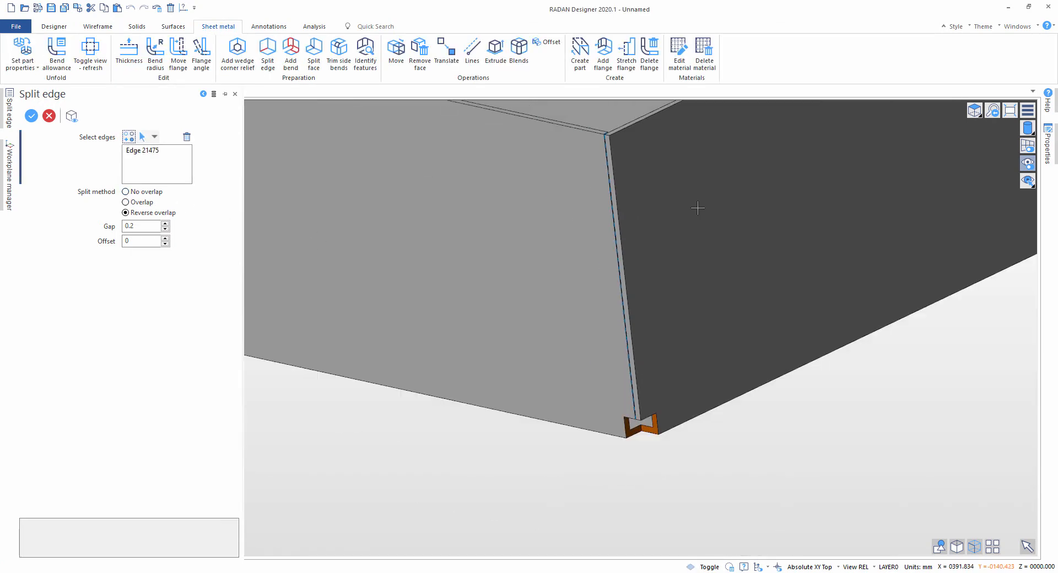
# Step: Try the no overlap split method on the corner edge with a gap of 2 mm
pyautogui.click(126, 192)
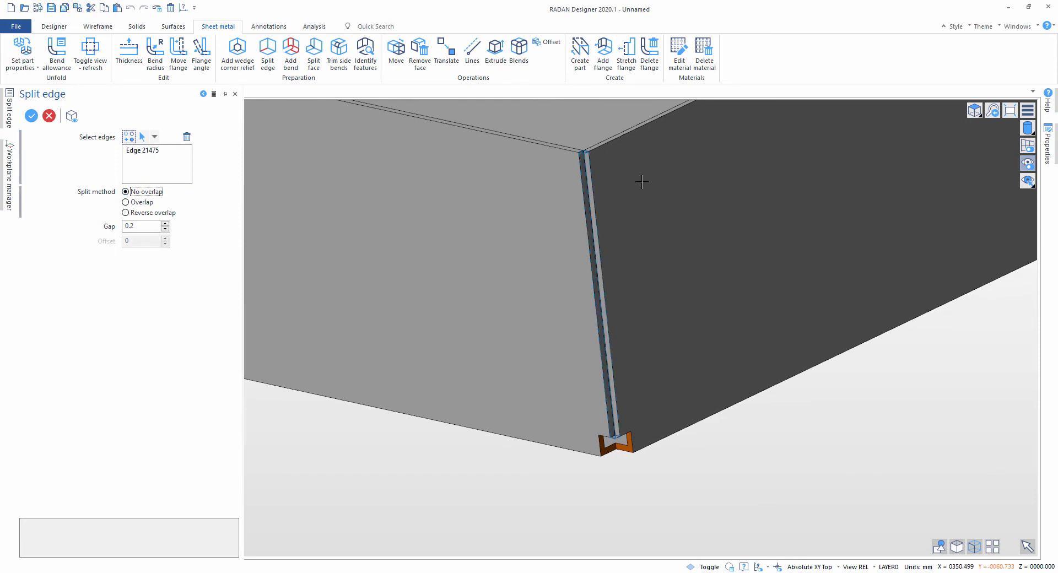
pyautogui.scroll(5, 590, 158)
pyautogui.scroll(-5, 534, 182)
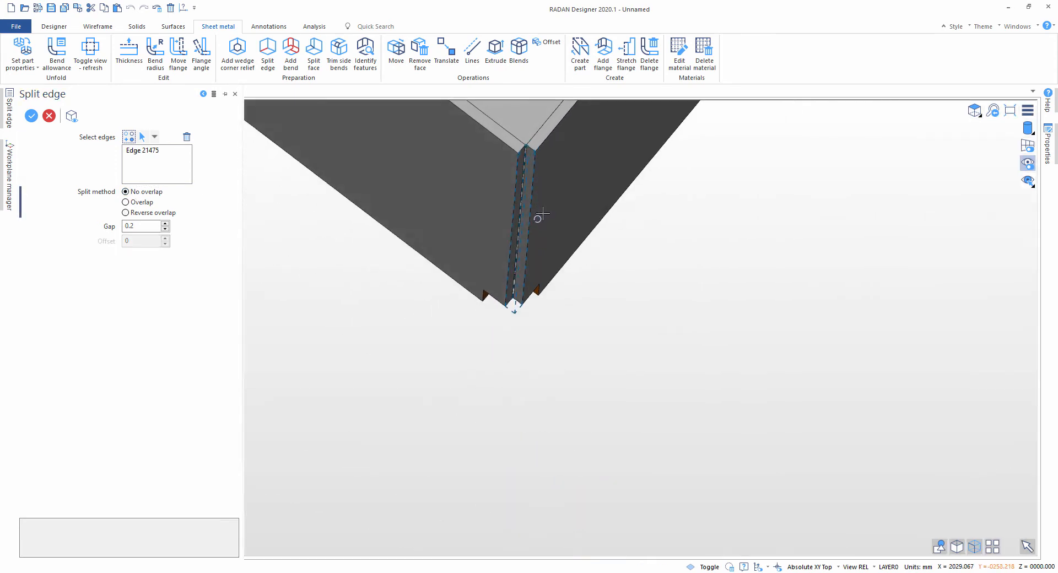
pyautogui.scroll(2, 536, 198)
pyautogui.scroll(1, 535, 197)
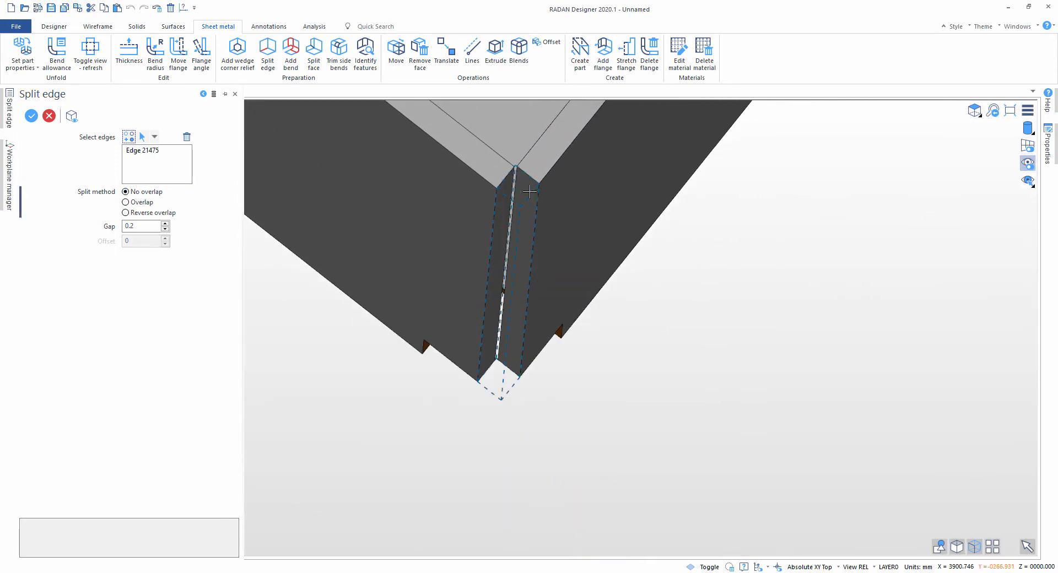
pyautogui.scroll(-3, 531, 201)
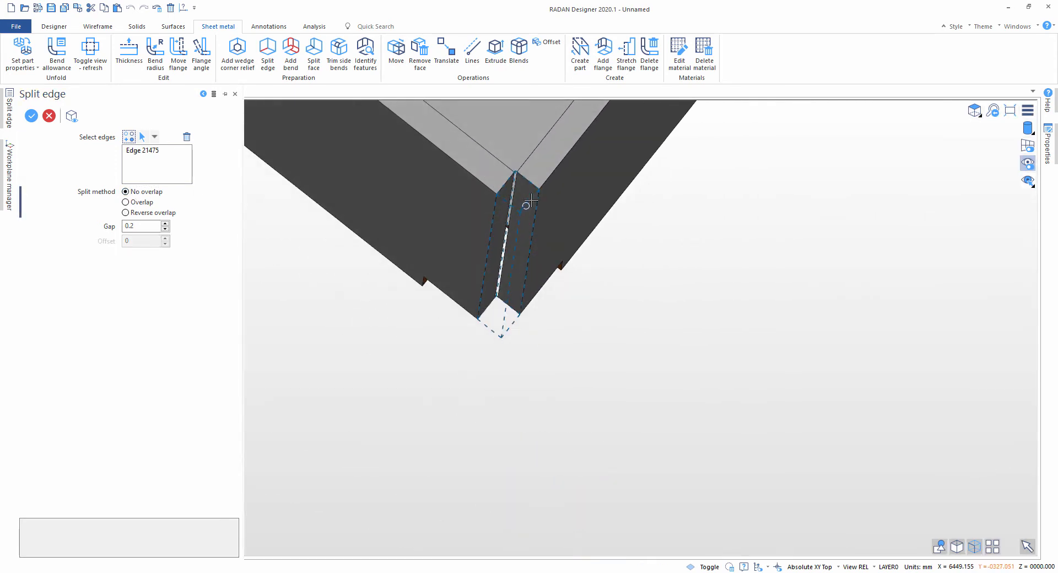
pyautogui.click(165, 223)
pyautogui.click(165, 223)
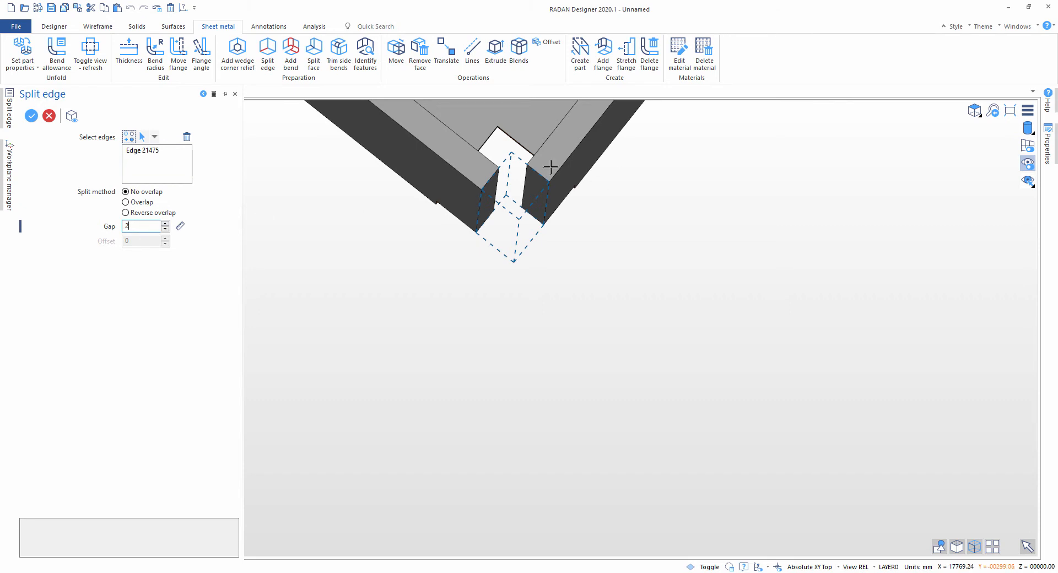
pyautogui.scroll(3, 550, 167)
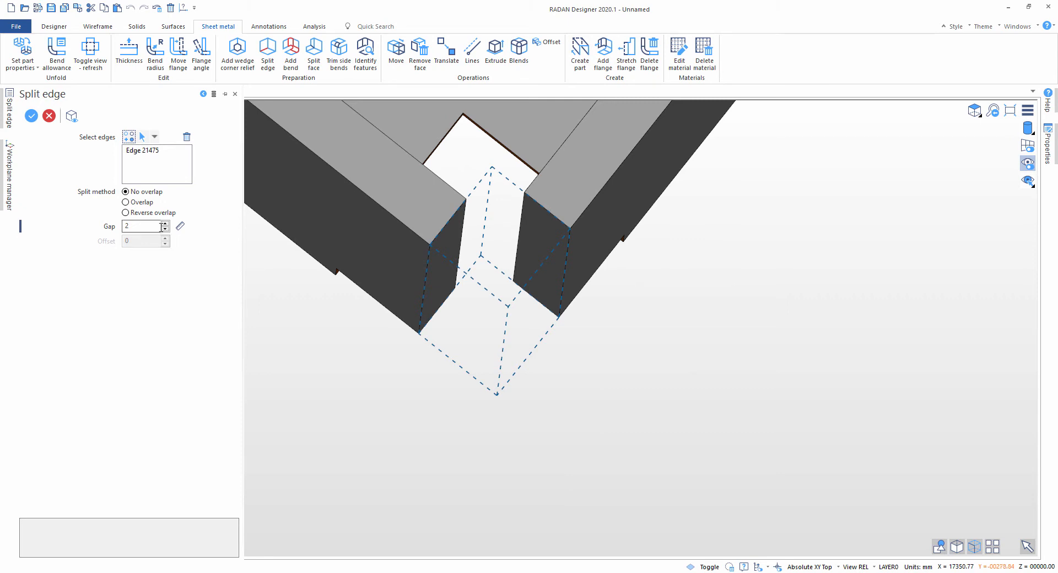
# Step: Switch the edge split to the overlap method and set its gap to 1 mm
pyautogui.click(126, 202)
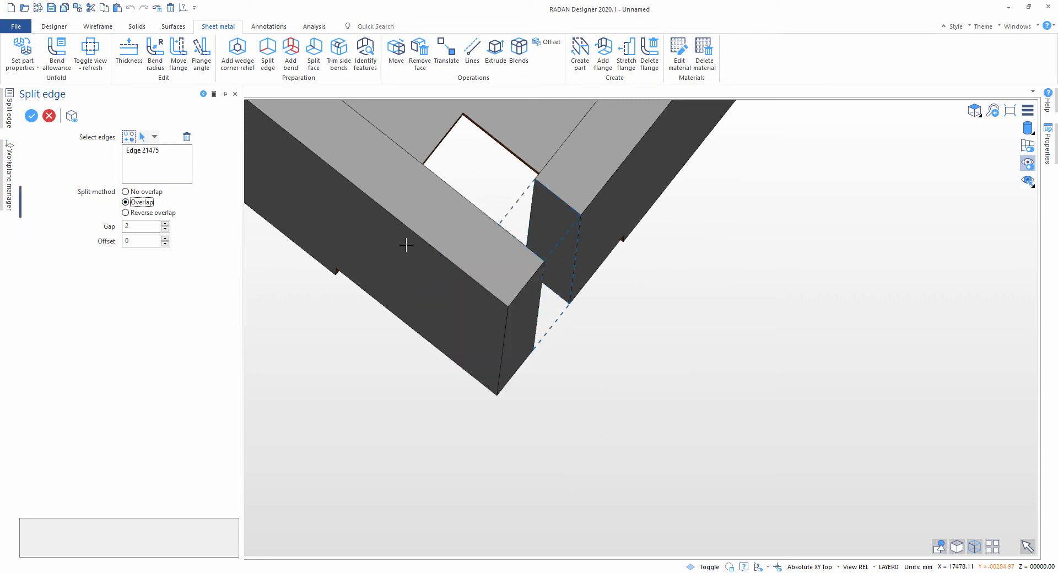
pyautogui.moveTo(406, 243); pyautogui.dragTo(458, 248, button='middle')
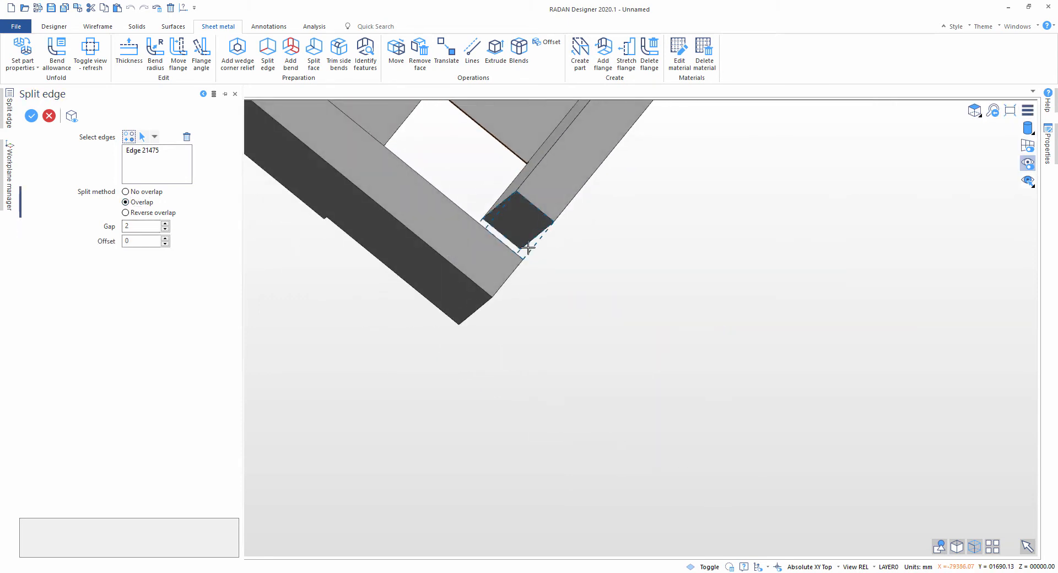
pyautogui.moveTo(136, 227); pyautogui.dragTo(102, 230)
pyautogui.write('1')
pyautogui.click(135, 242)
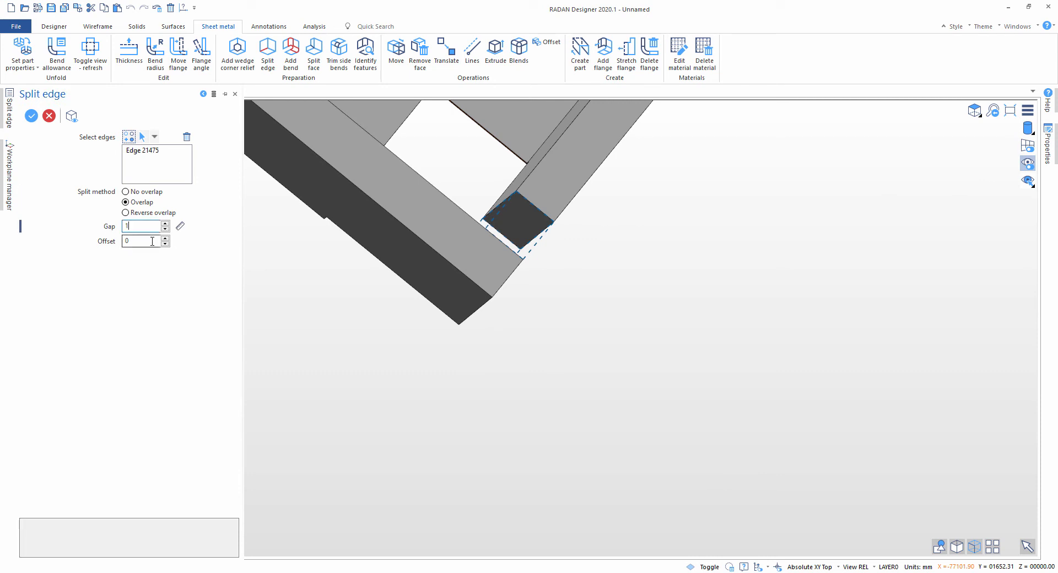
# Step: Try positive and negative overlap offsets, down to -4 mm, and return the offset to 0
pyautogui.scroll(2, 496, 245)
pyautogui.moveTo(497, 244); pyautogui.dragTo(474, 223, button='middle')
pyautogui.scroll(-1, 537, 205)
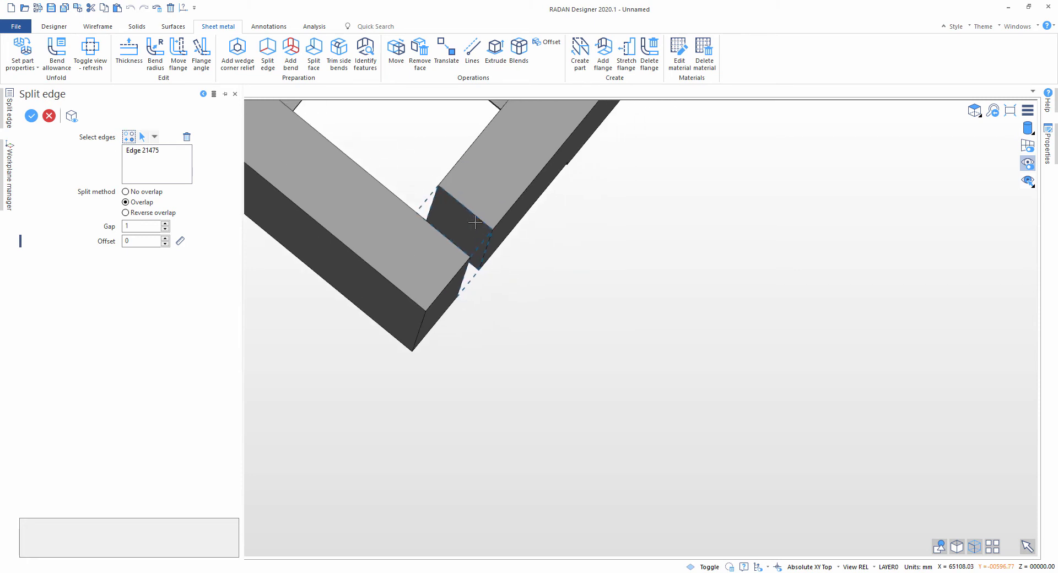
pyautogui.click(164, 238)
pyautogui.click(165, 238)
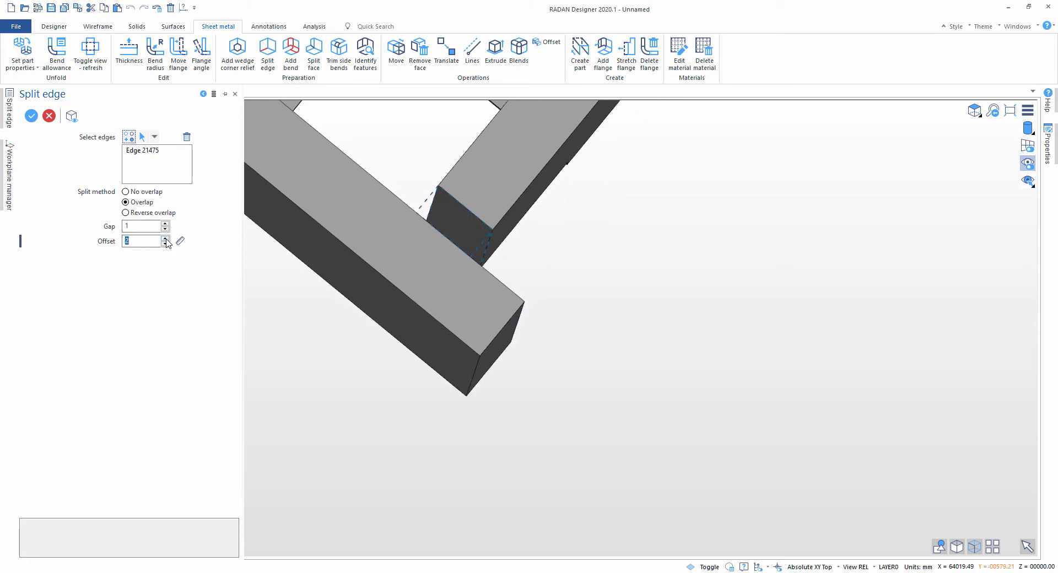
pyautogui.click(165, 238)
pyautogui.click(165, 243)
pyautogui.click(165, 244)
pyautogui.click(165, 243)
pyautogui.click(165, 243)
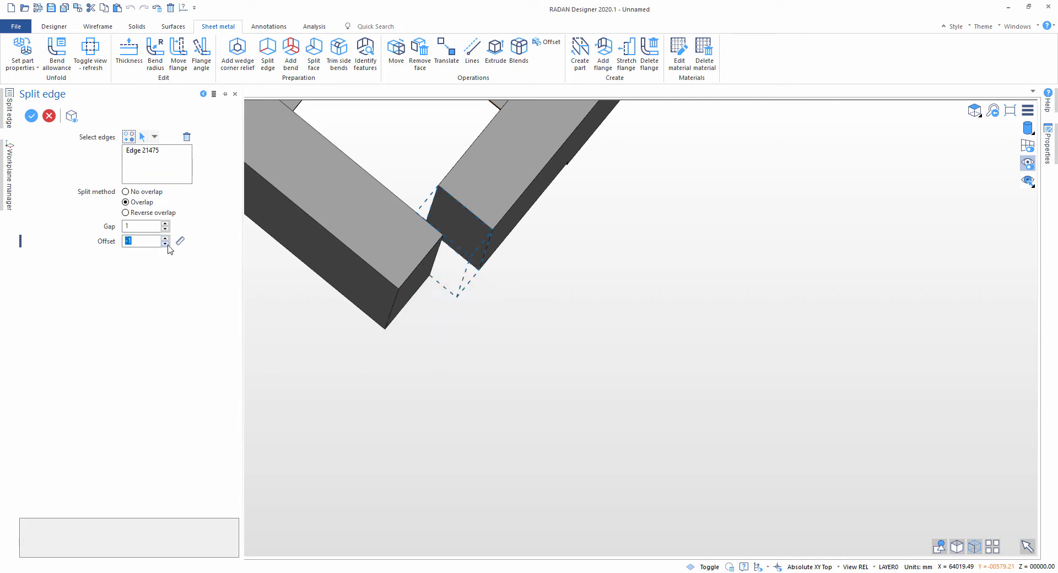
pyautogui.click(165, 243)
pyautogui.click(164, 244)
pyautogui.click(165, 244)
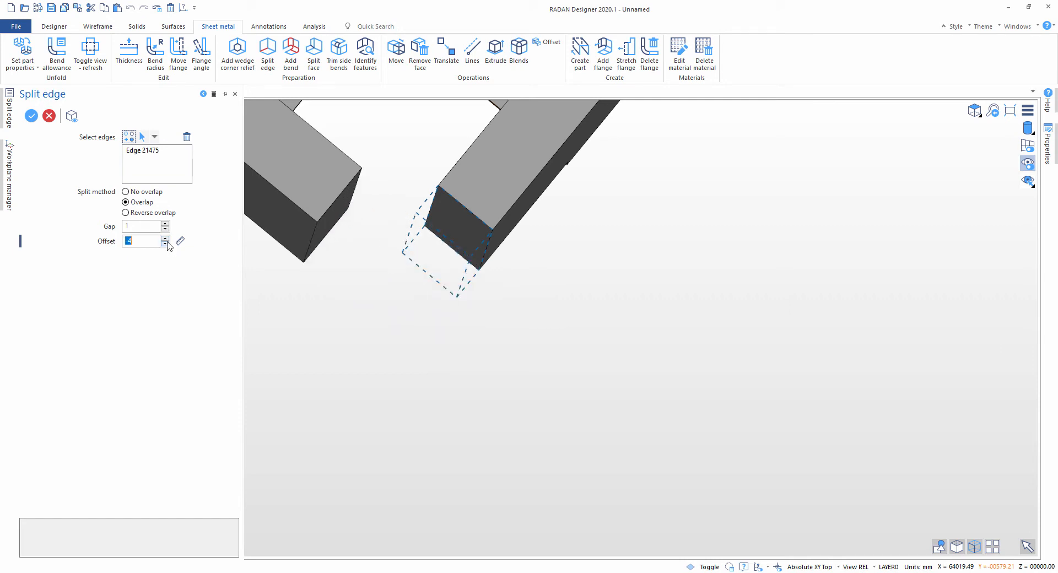
pyautogui.click(165, 238)
pyautogui.click(165, 238)
pyautogui.click(164, 238)
pyautogui.click(165, 238)
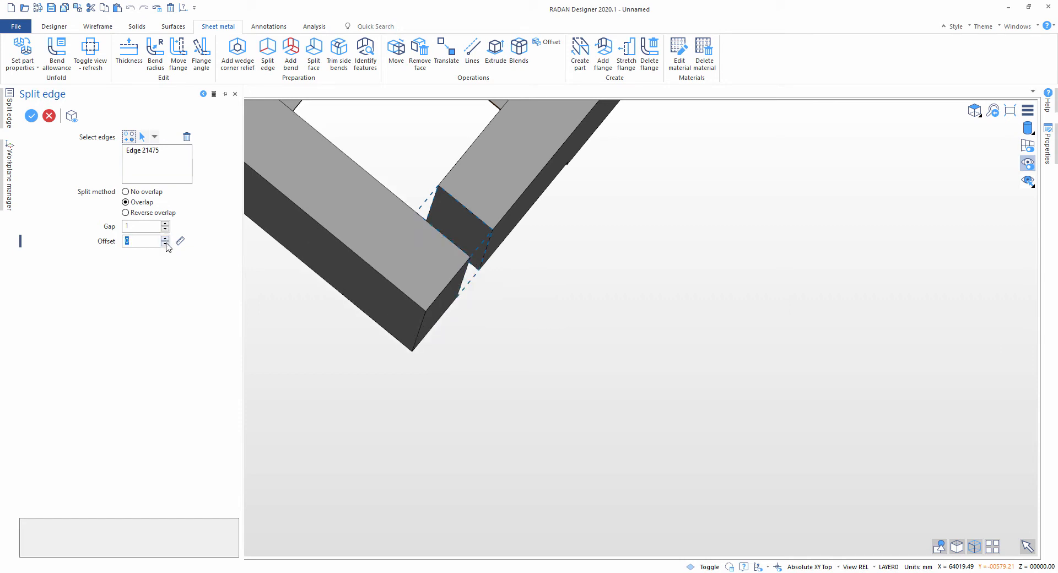
pyautogui.click(165, 244)
pyautogui.click(165, 238)
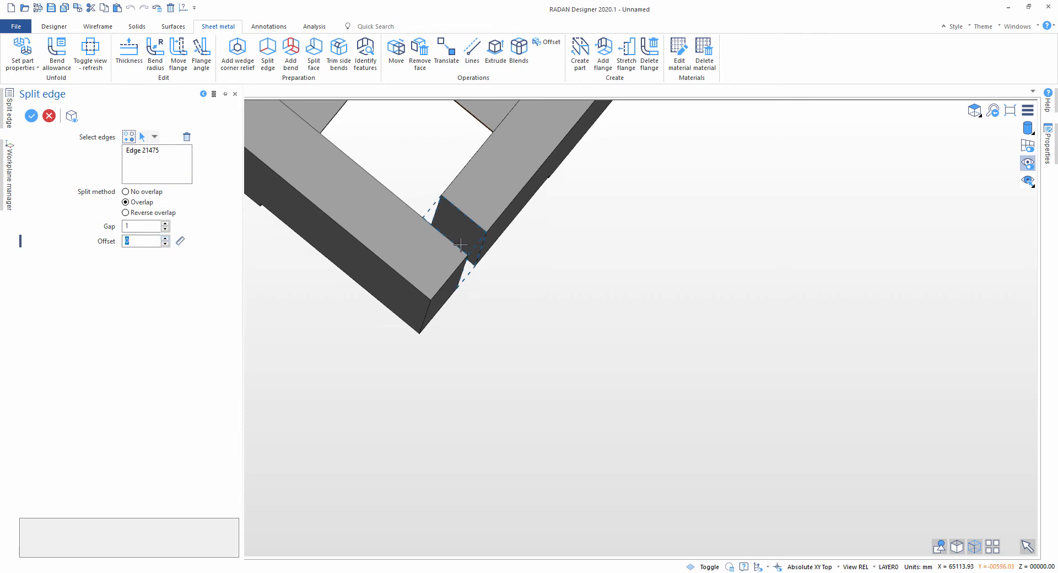
# Step: Compare the reverse overlap and overlap methods on the corner edge and set the split method to no overlap
pyautogui.click(142, 213)
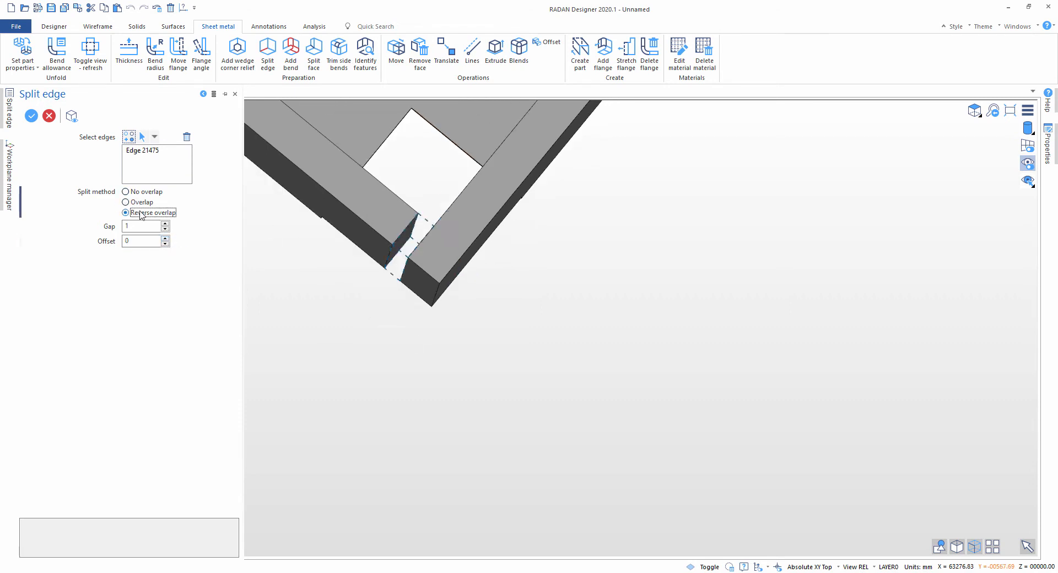
pyautogui.click(137, 203)
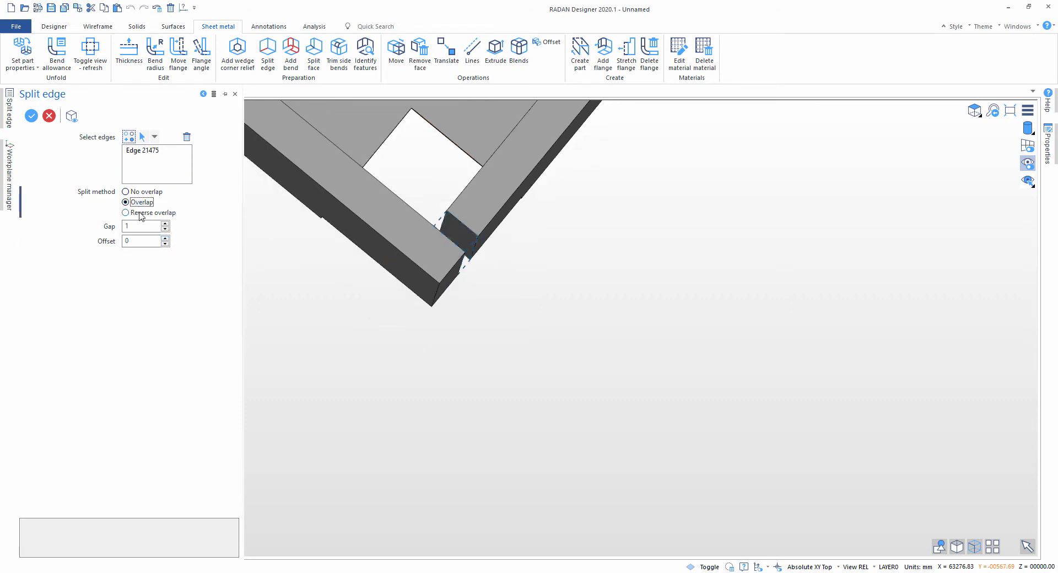
pyautogui.click(144, 213)
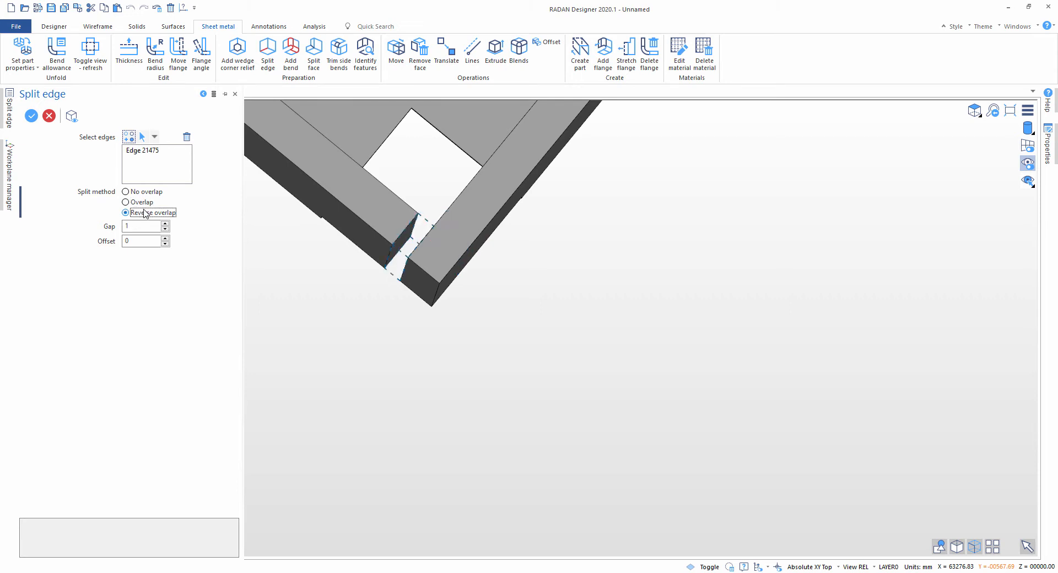
pyautogui.click(144, 193)
pyautogui.scroll(5, 457, 232)
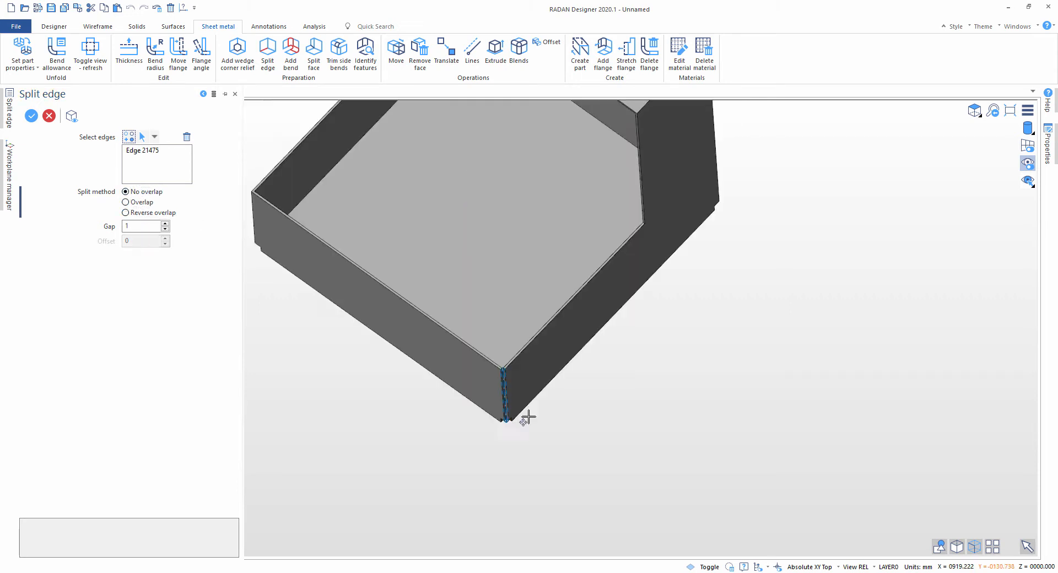
pyautogui.scroll(-5, 528, 418)
# Step: Add the low front face's other vertical edge and both short side edges of the narrow top face, and split all four edges
pyautogui.click(126, 137)
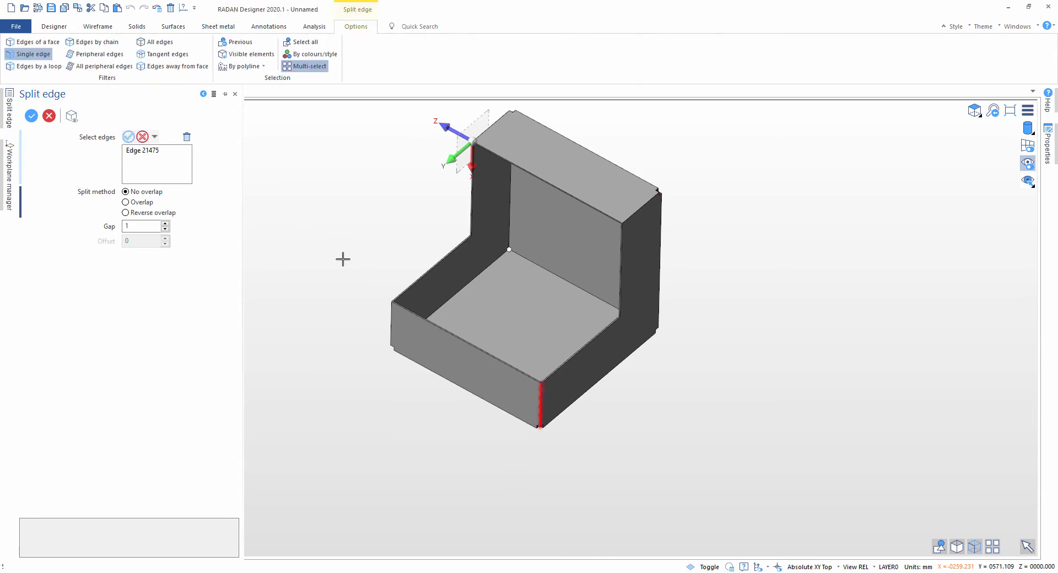
pyautogui.click(390, 317)
pyautogui.click(493, 129)
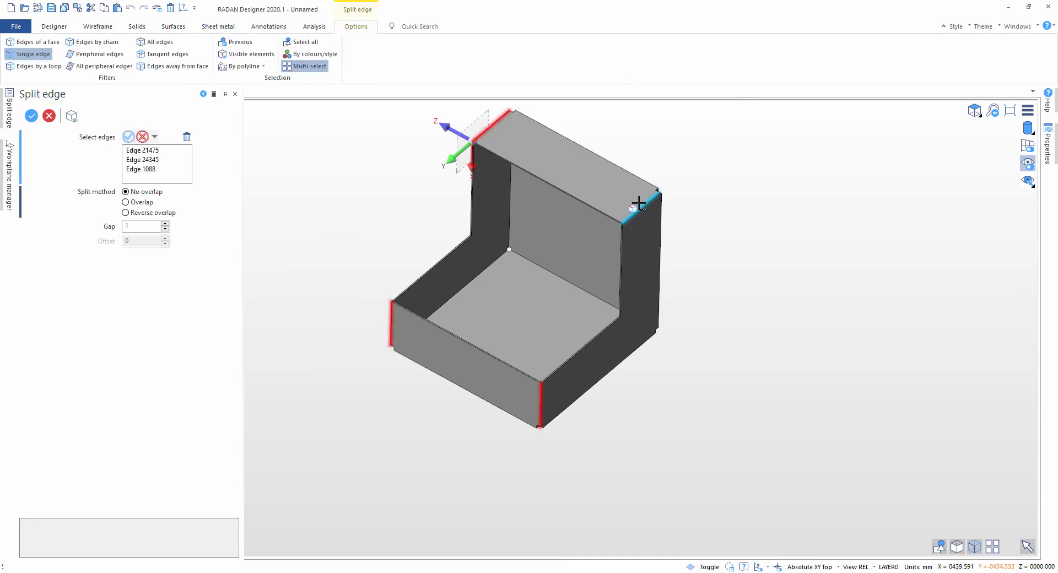
pyautogui.click(641, 208)
pyautogui.rightClick(736, 252)
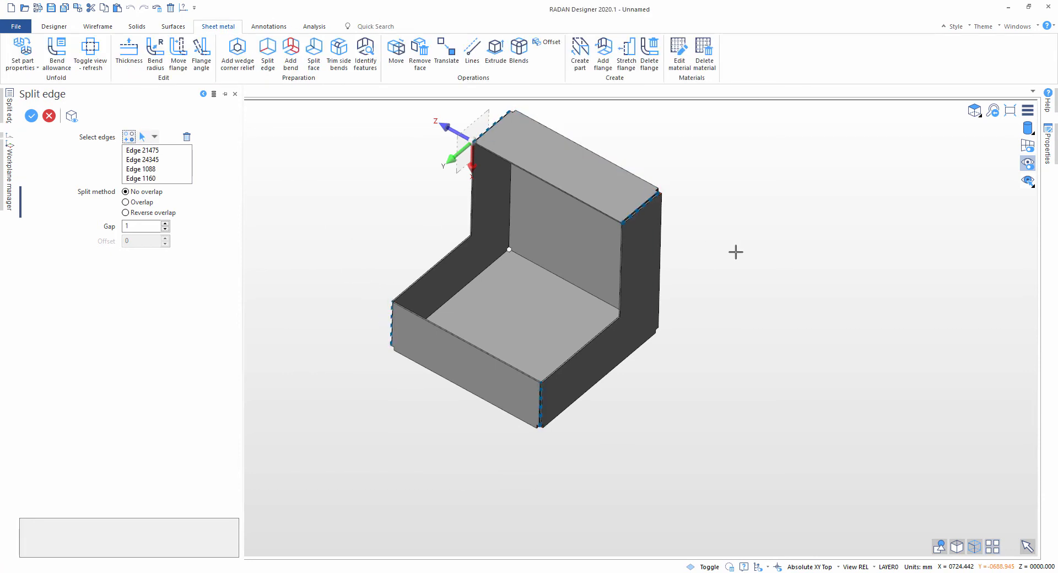
pyautogui.rightClick(735, 252)
pyautogui.moveTo(736, 252); pyautogui.dragTo(627, 286, button='middle')
pyautogui.press('Escape')
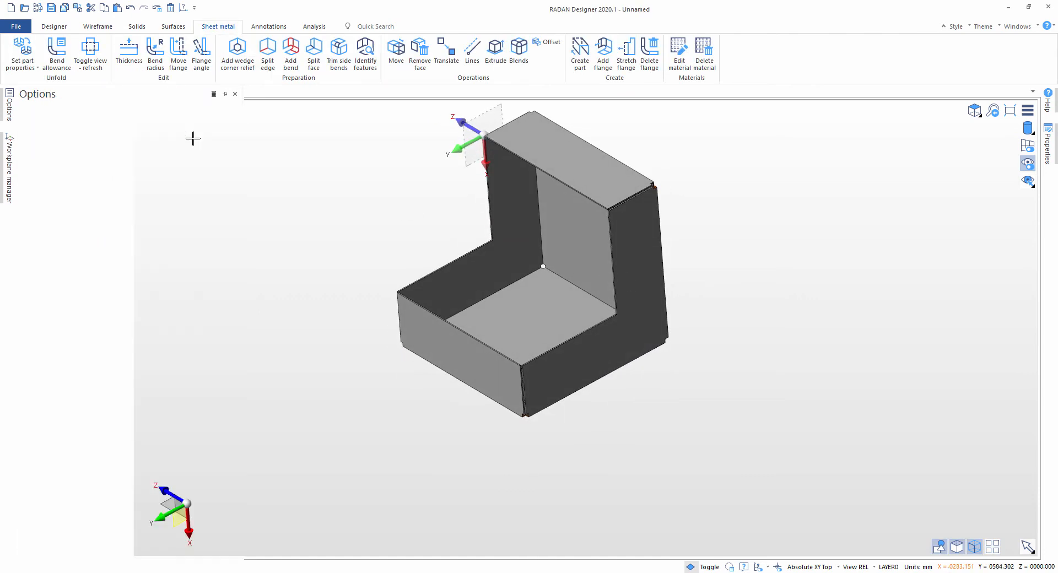
# Step: Start a bend with a 3 mm inner radius on the edge between the low front face and the base
pyautogui.click(290, 54)
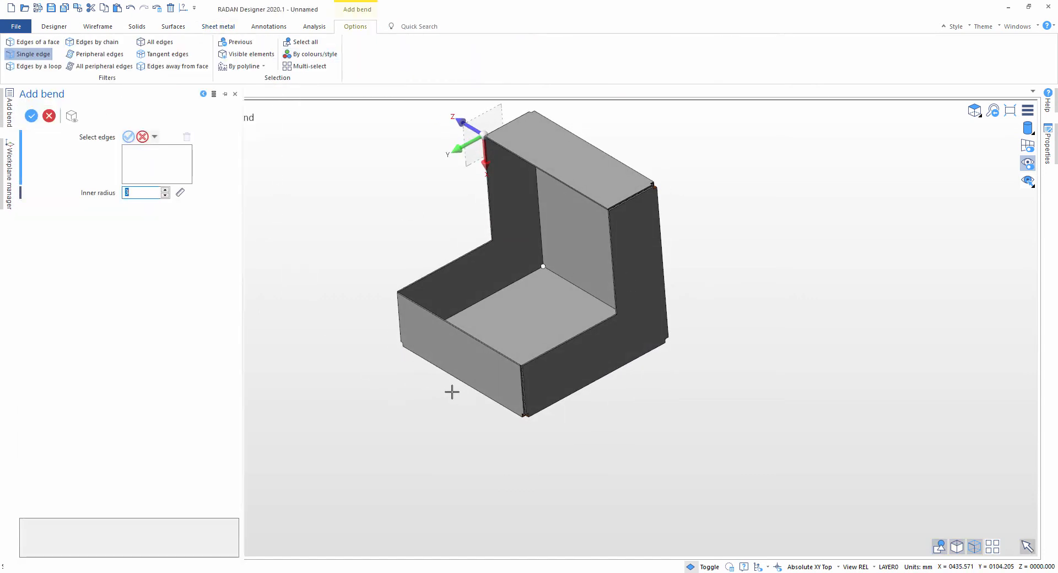
pyautogui.click(457, 379)
pyautogui.scroll(8, 518, 432)
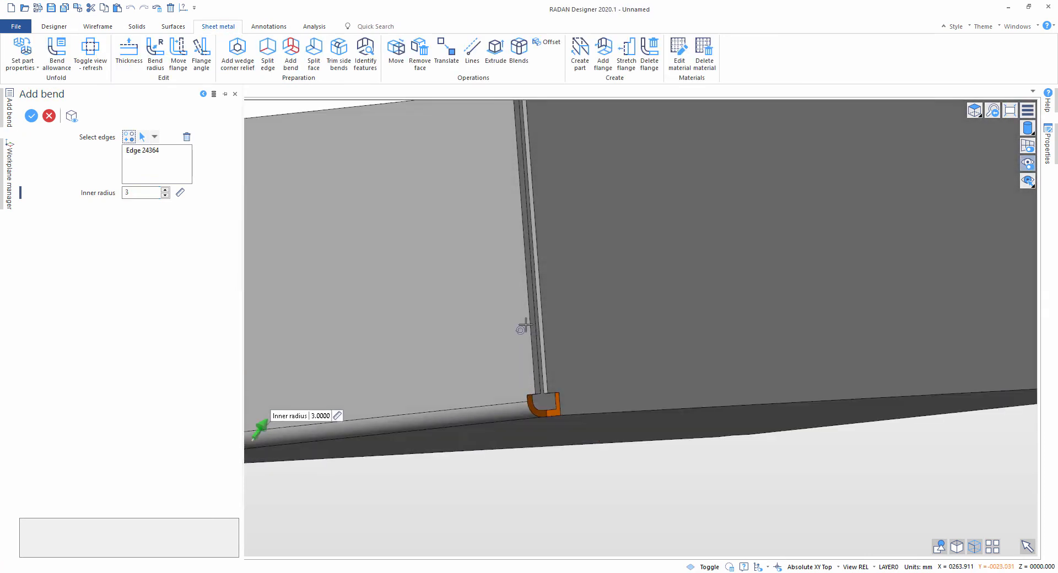
pyautogui.scroll(-6, 534, 439)
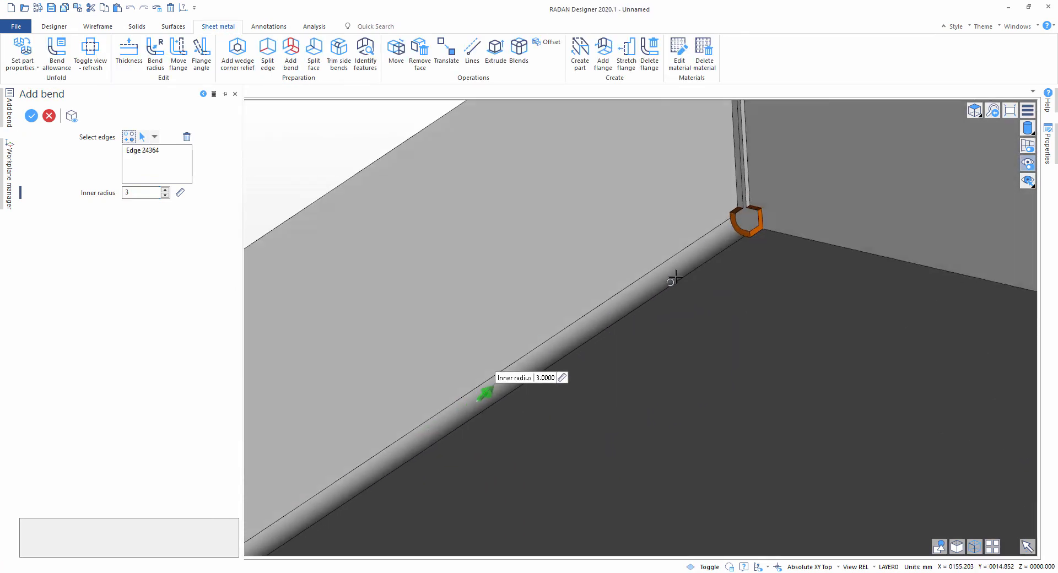
pyautogui.scroll(1, 736, 259)
pyautogui.moveTo(735, 259); pyautogui.dragTo(851, 177, button='middle')
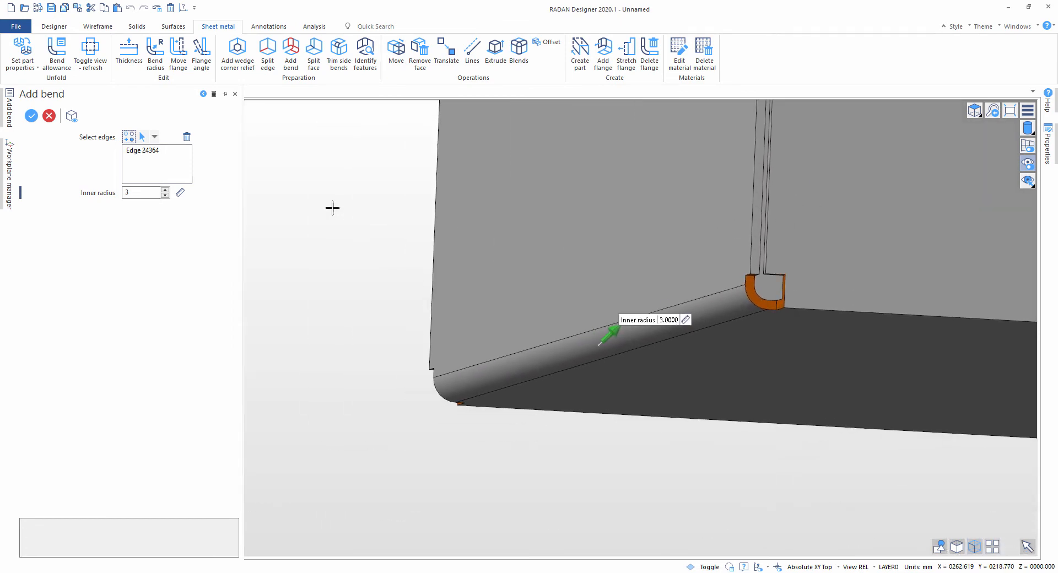
# Step: Try other inner radii such as 4 mm on the front bend and return the radius to 3 mm
pyautogui.click(165, 196)
pyautogui.click(165, 189)
pyautogui.click(165, 189)
pyautogui.scroll(-3, 836, 279)
pyautogui.scroll(2, 818, 265)
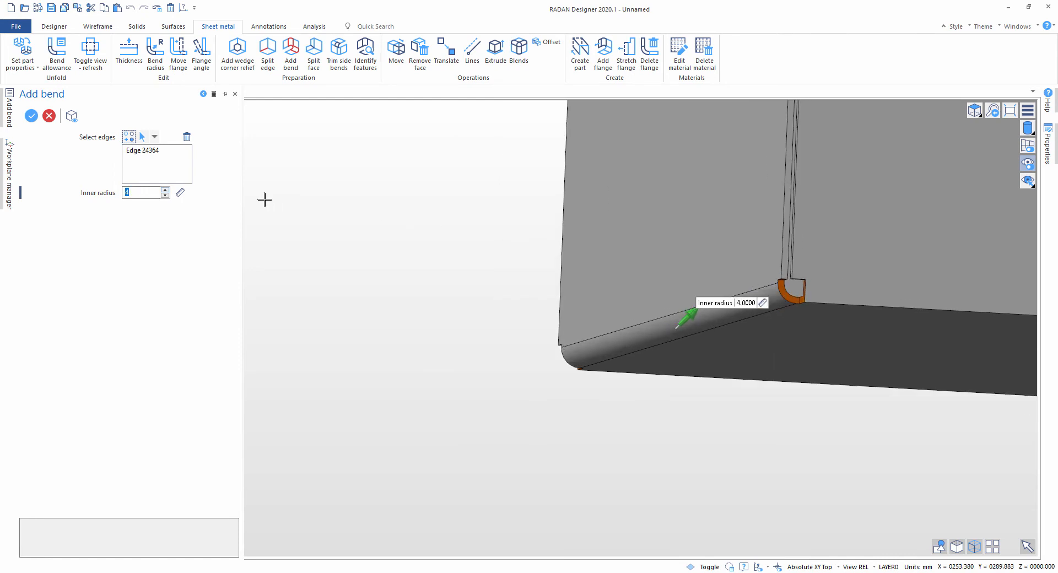
pyautogui.click(165, 192)
pyautogui.scroll(-1, 425, 224)
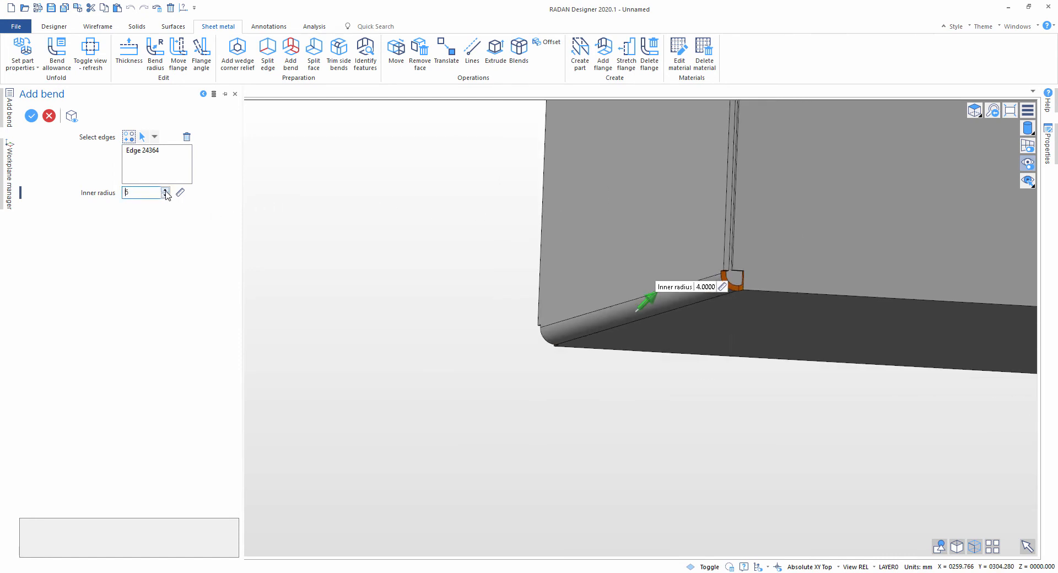
pyautogui.click(166, 195)
pyautogui.scroll(-1, 764, 244)
pyautogui.scroll(-5, 810, 305)
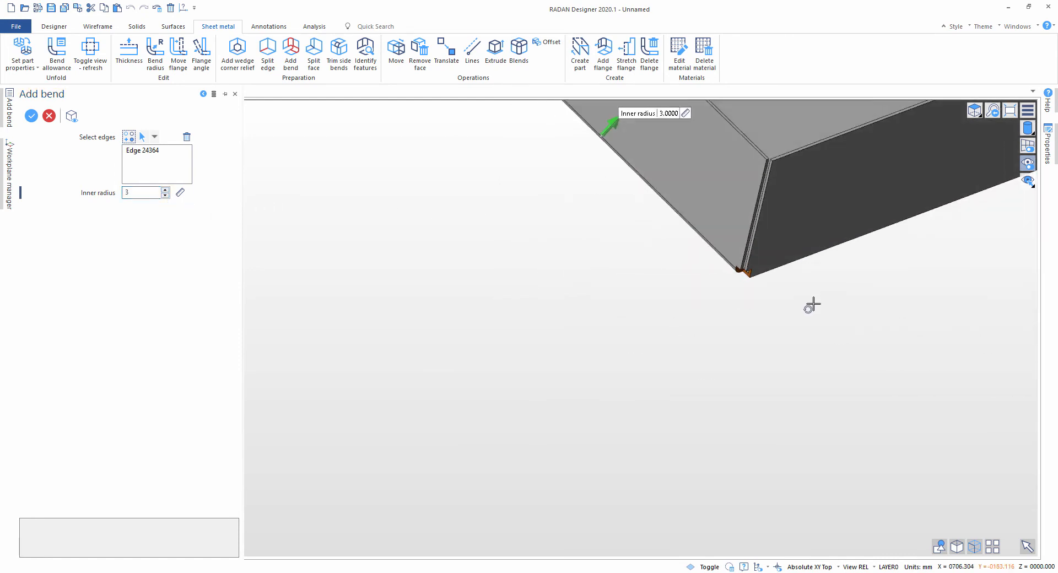
# Step: Add all remaining bend edges of the box to the selection and create the bends with a 3 mm inner radius
pyautogui.click(131, 137)
pyautogui.scroll(-2, 640, 247)
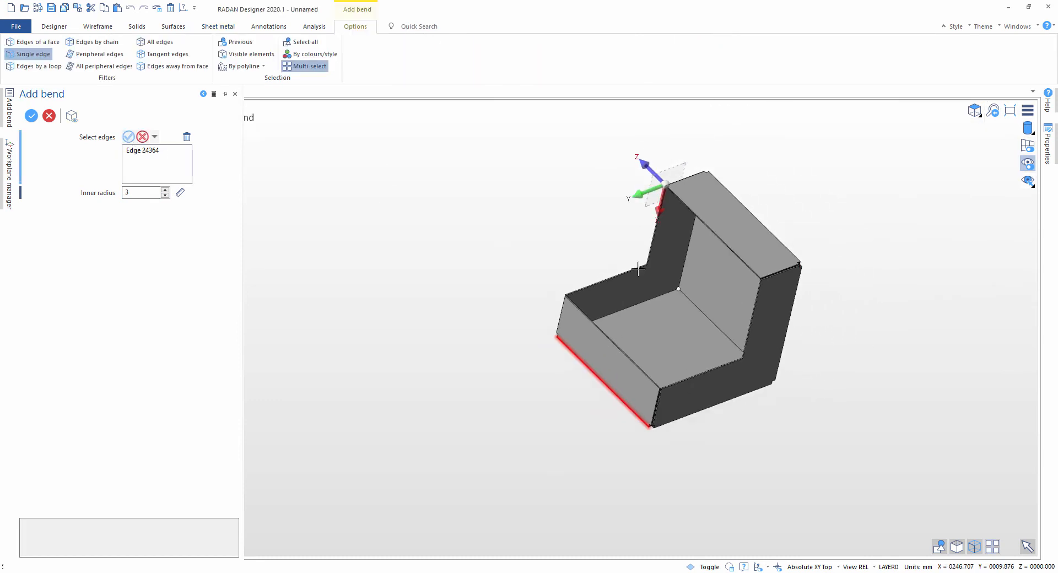
pyautogui.moveTo(480, 135); pyautogui.dragTo(923, 464)
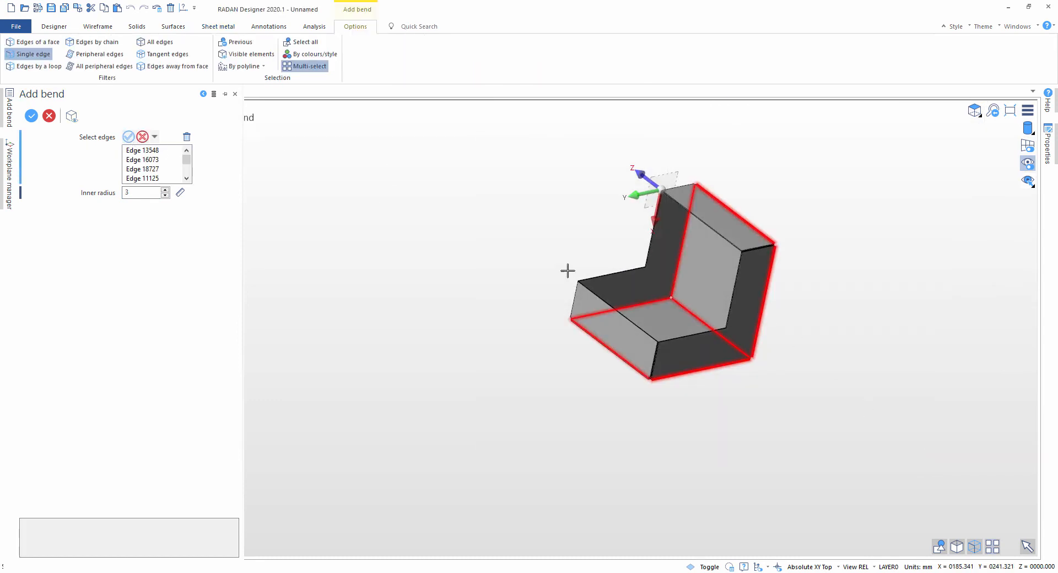
pyautogui.click(129, 136)
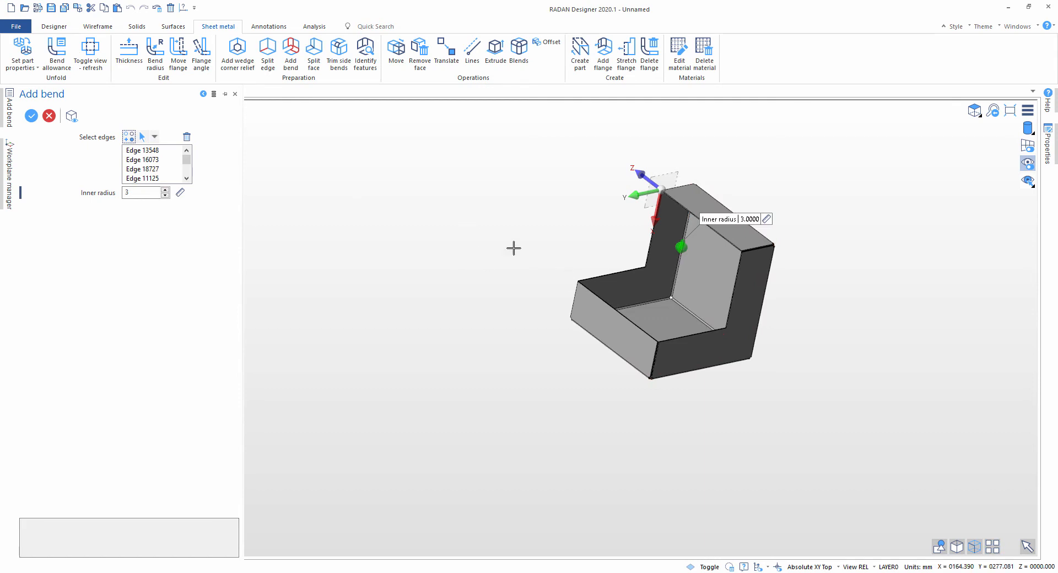
pyautogui.rightClick(494, 239)
pyautogui.press('Escape')
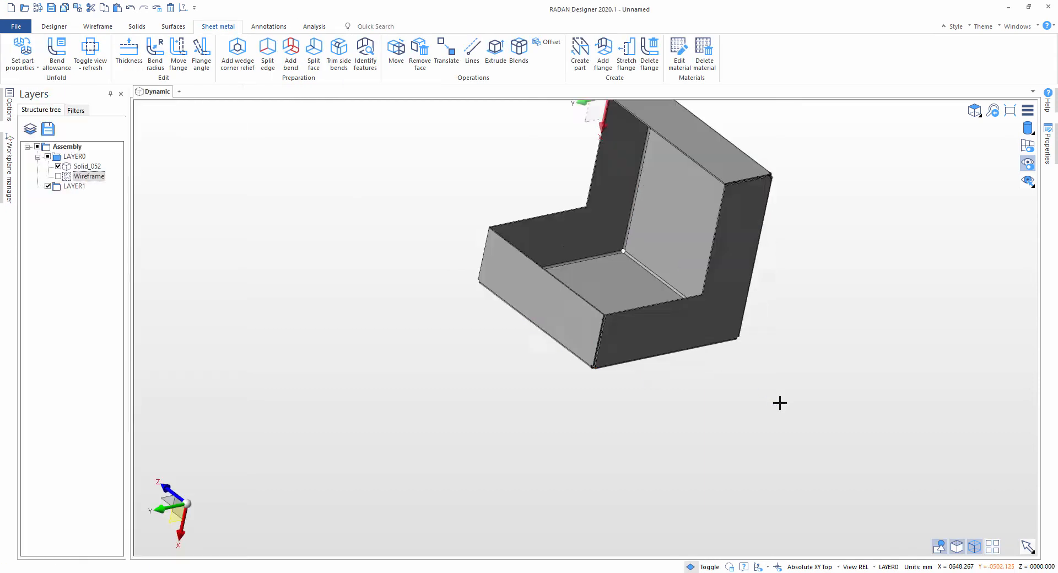
# Step: Examine the bends and corner reliefs around the outside of the box
pyautogui.scroll(6, 626, 243)
pyautogui.scroll(-5, 732, 310)
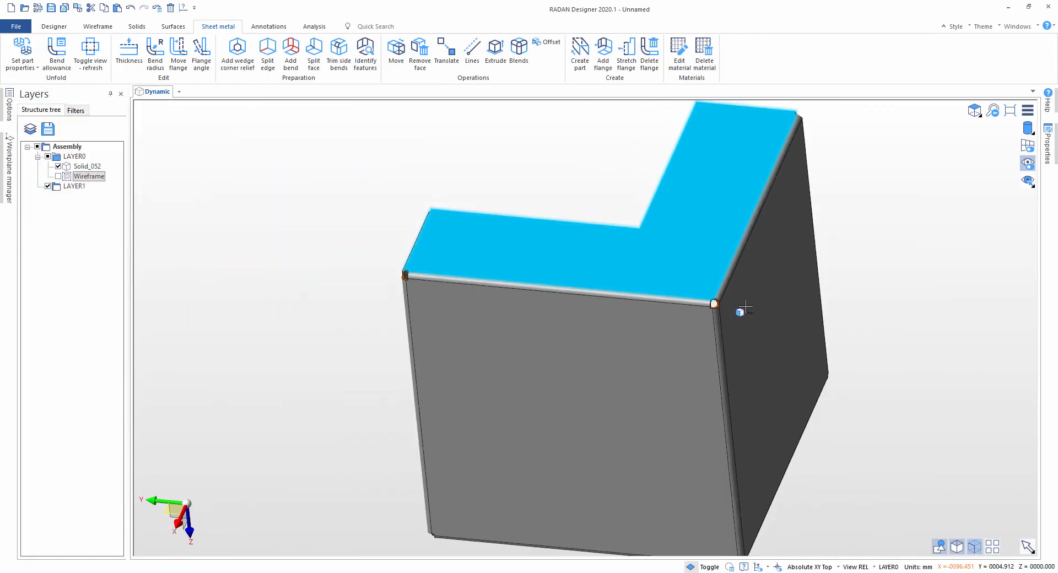
pyautogui.scroll(8, 716, 303)
pyautogui.scroll(-8, 666, 353)
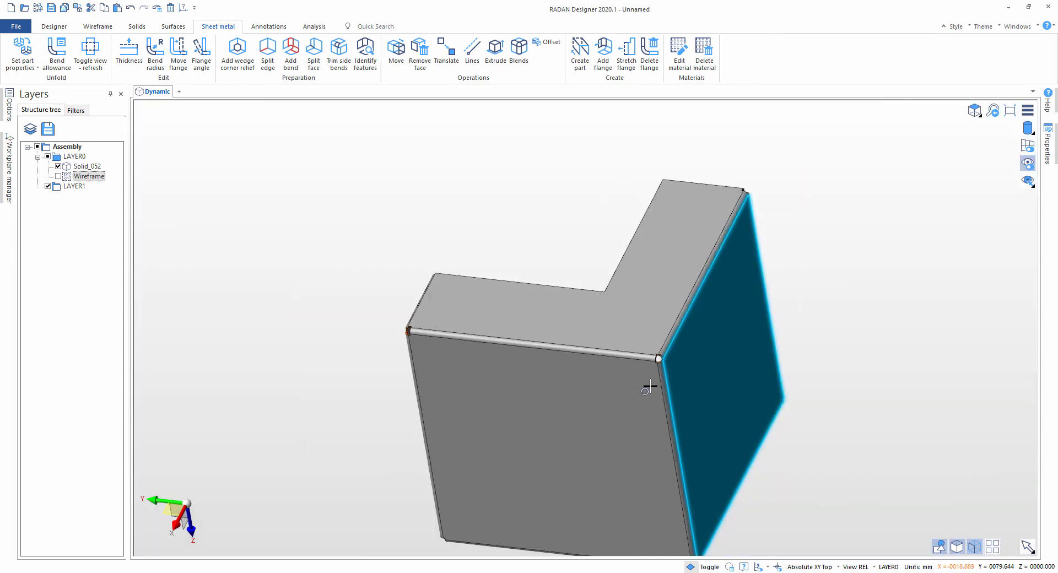
pyautogui.moveTo(650, 385); pyautogui.dragTo(707, 453, button='middle')
pyautogui.moveTo(418, 321); pyautogui.dragTo(484, 331, button='middle')
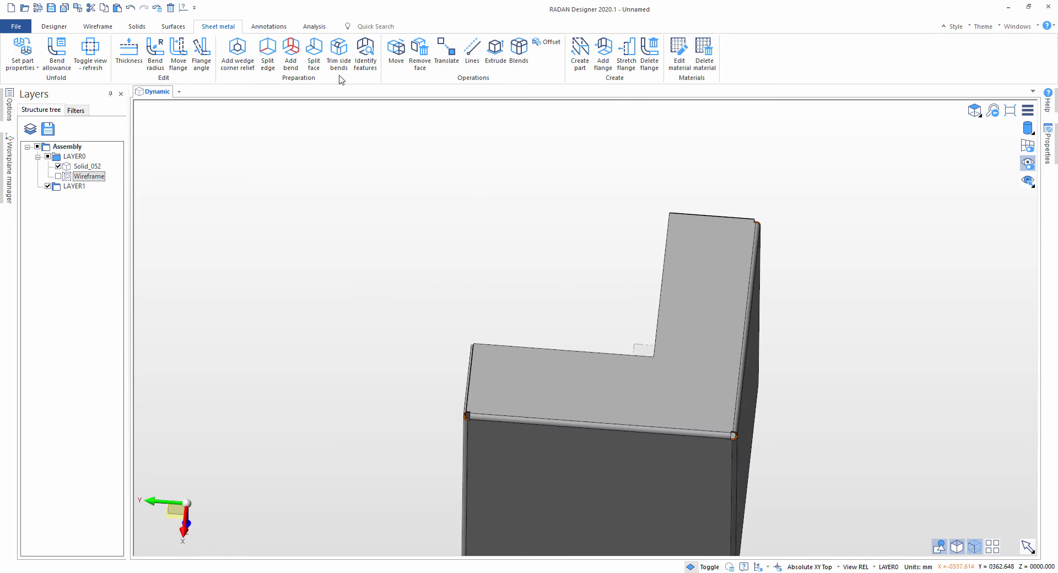
# Step: Try to split an L-shaped side face with a 0.1 mm gap, from its inner edge to a free point inside the face
pyautogui.click(314, 53)
pyautogui.scroll(5, 708, 385)
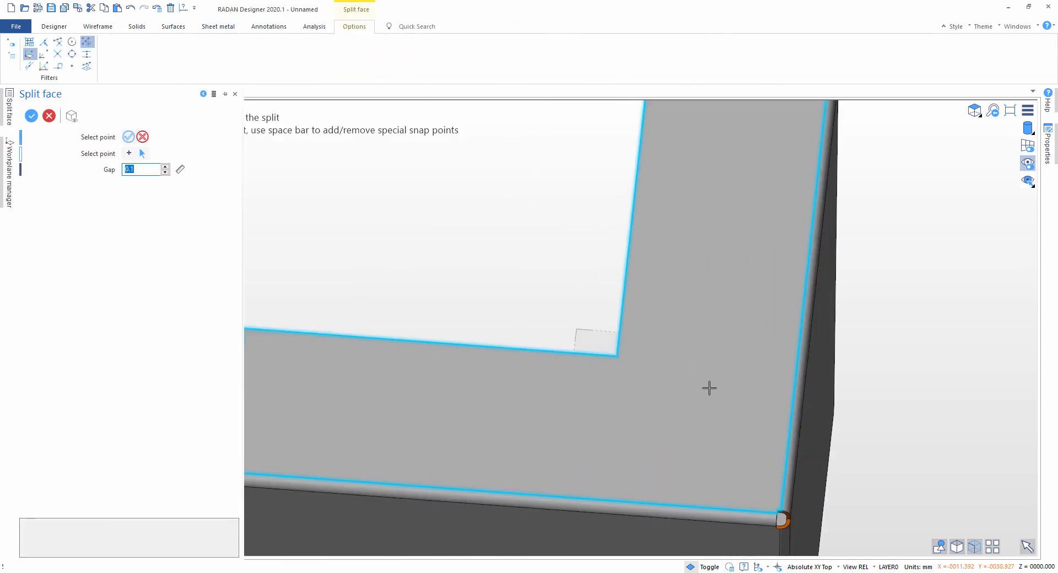
pyautogui.scroll(-3, 616, 351)
pyautogui.moveTo(617, 350); pyautogui.dragTo(705, 282, button='middle')
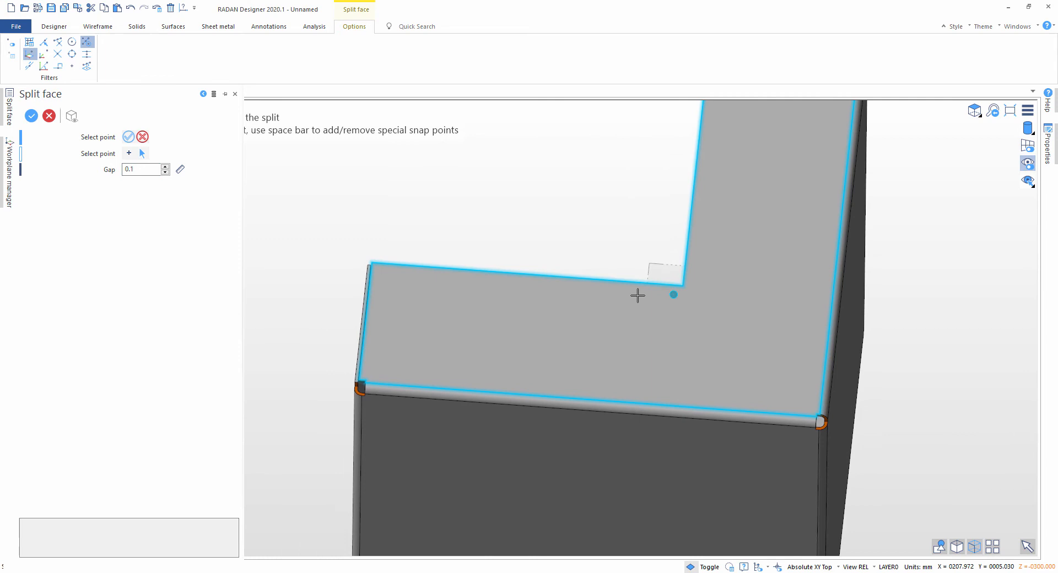
pyautogui.click(550, 275)
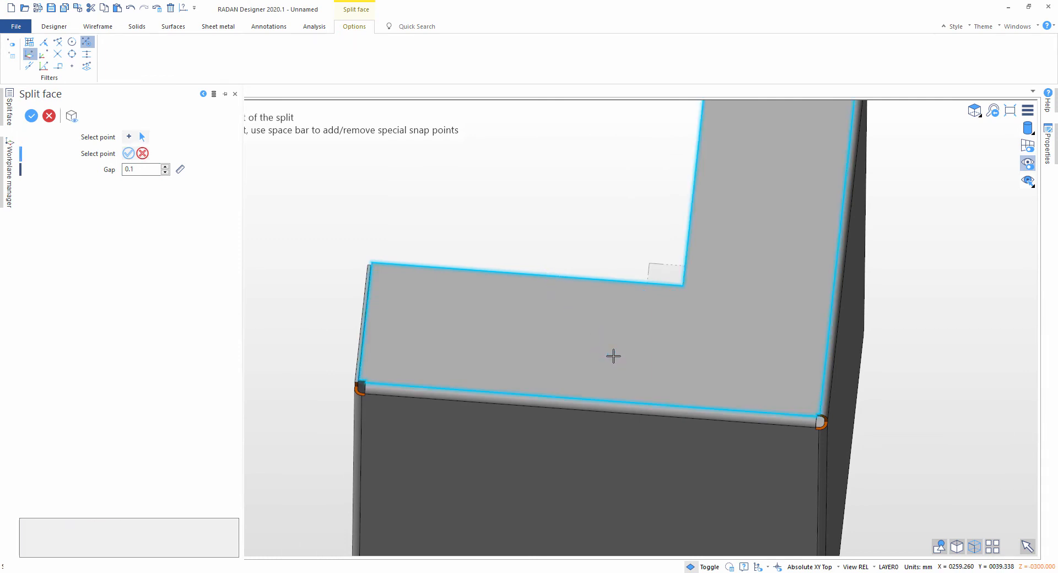
pyautogui.click(612, 355)
pyautogui.scroll(2, 634, 357)
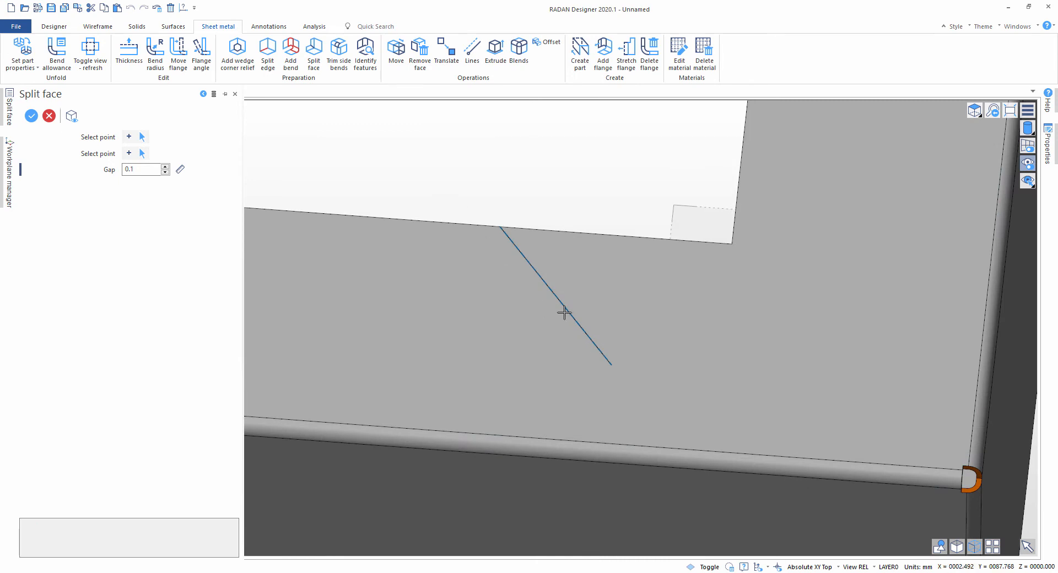
pyautogui.scroll(3, 563, 339)
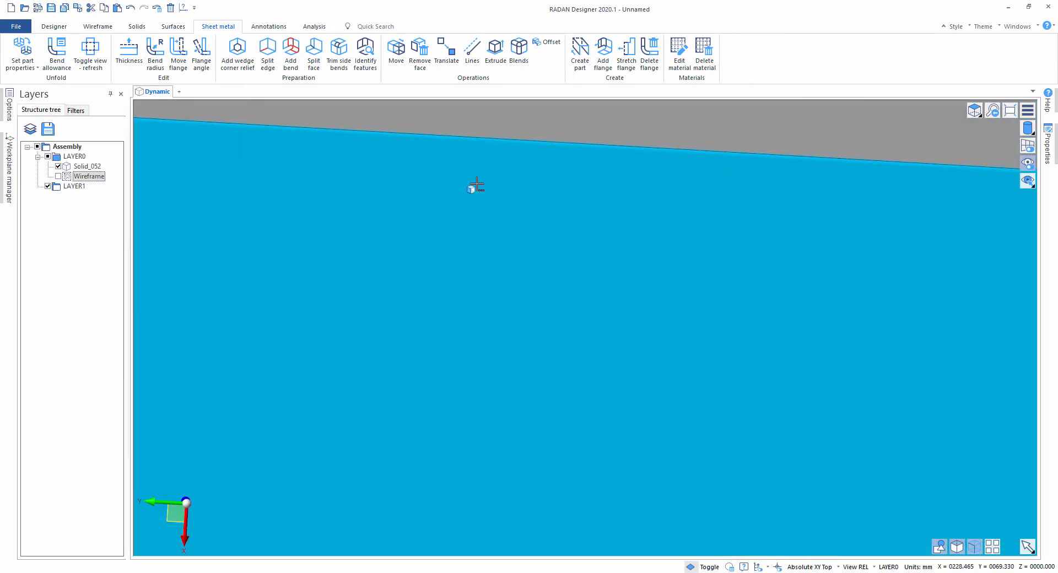
pyautogui.scroll(-2, 476, 185)
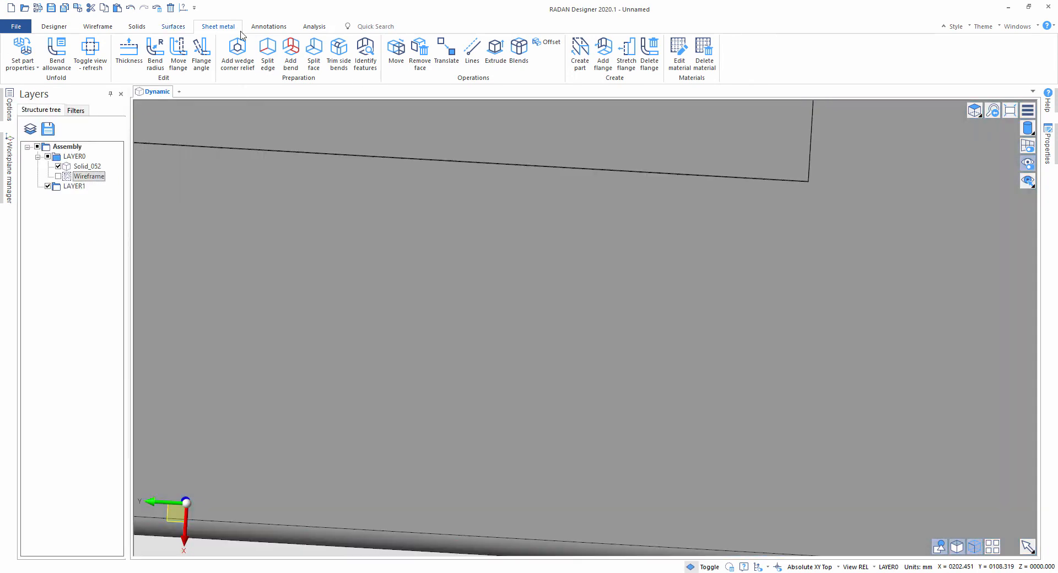
# Step: Repeat the 0.1 mm trial split from the inner edge into the L-shaped face and inspect the slit up close
pyautogui.click(326, 60)
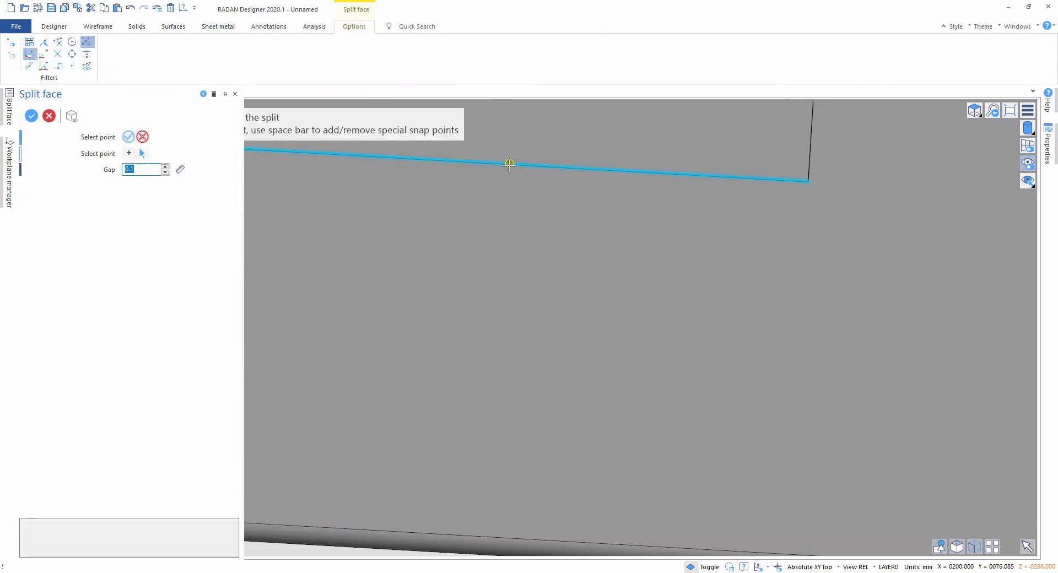
pyautogui.click(509, 165)
pyautogui.click(646, 383)
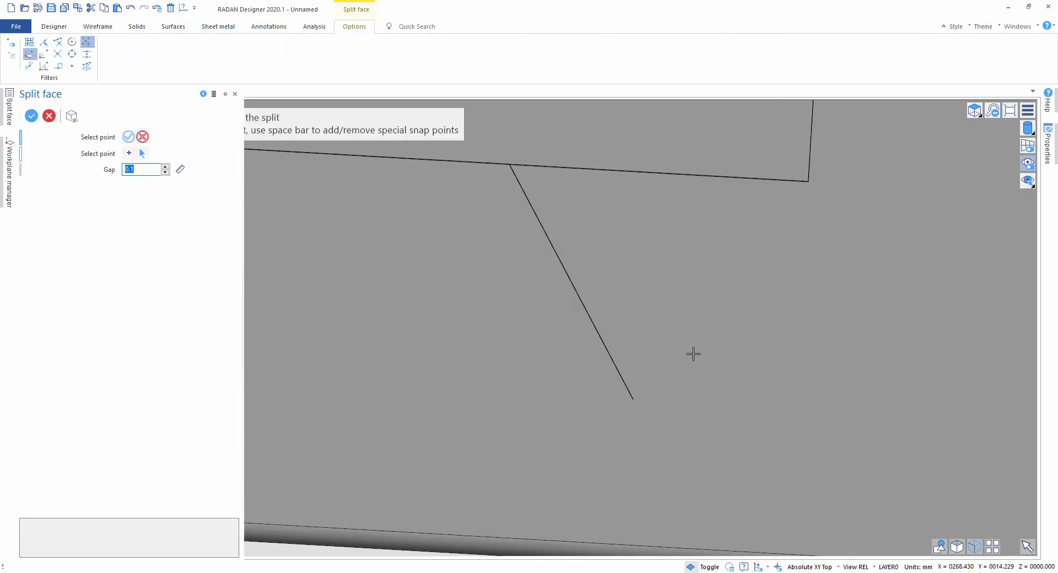
pyautogui.scroll(1, 640, 379)
pyautogui.press('Escape')
pyautogui.scroll(3, 578, 352)
pyautogui.scroll(-3, 579, 352)
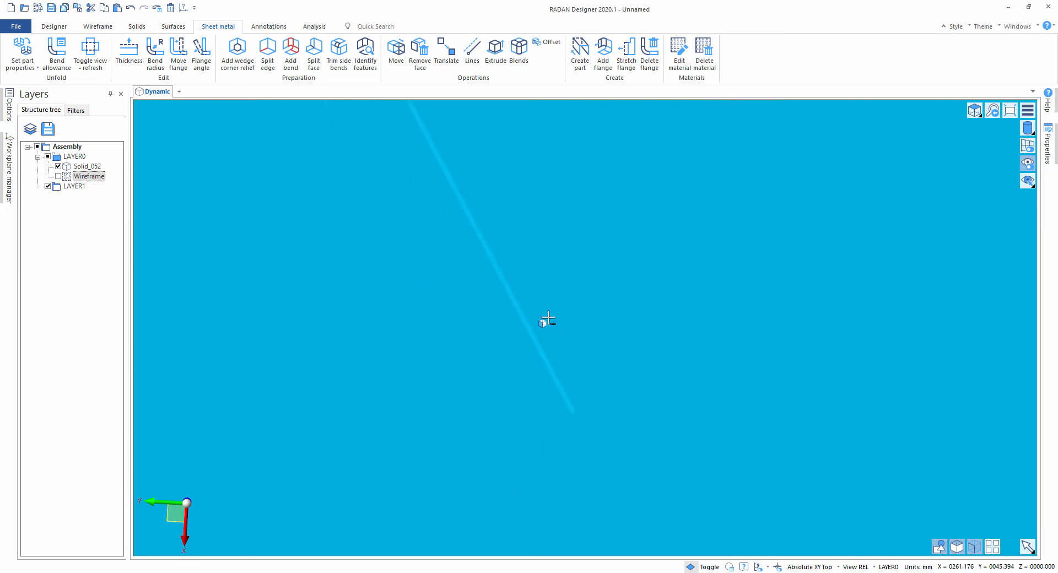
# Step: Examine the box in the standard views, including the front and bottom views
pyautogui.scroll(3, 545, 321)
pyautogui.press('t')
pyautogui.press('f')
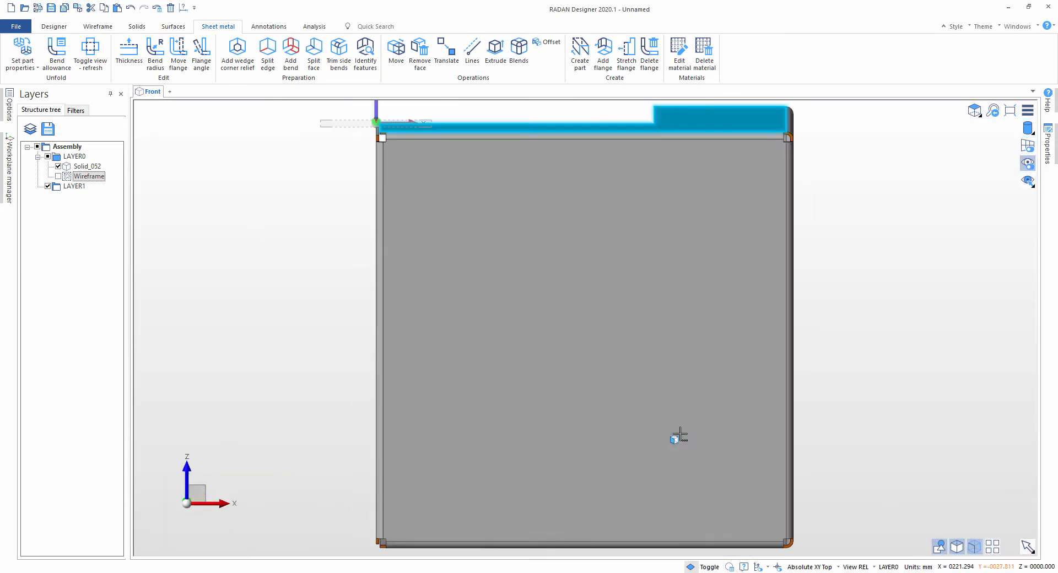
pyautogui.press('l')
pyautogui.press('r')
pyautogui.press('k')
pyautogui.press('b')
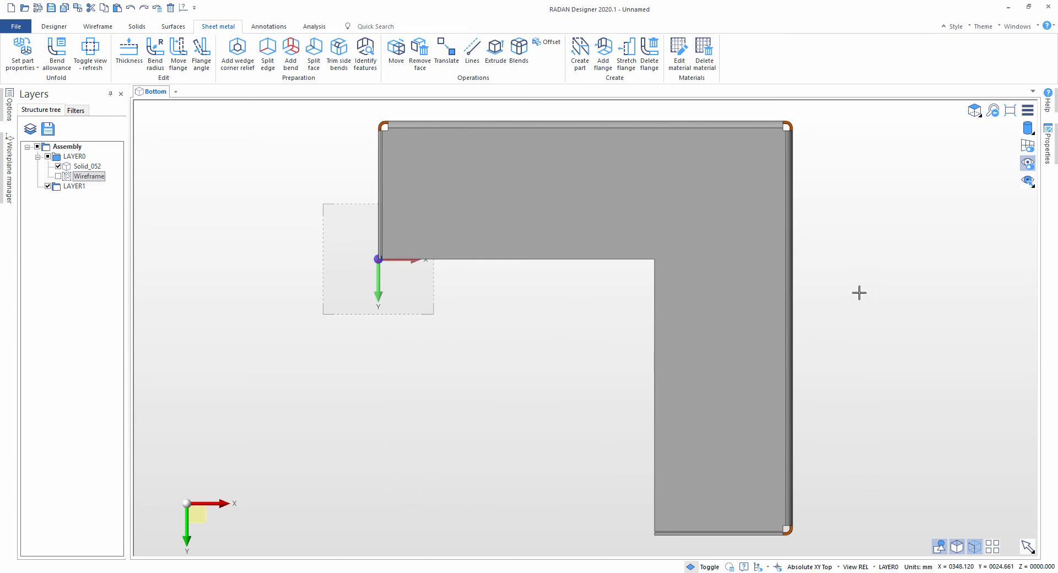
# Step: Split the L-shaped side face diagonally from its outer corner relief to the inner corner with a 0.1 mm gap
pyautogui.moveTo(711, 309); pyautogui.dragTo(784, 127, button='middle')
pyautogui.scroll(4, 744, 234)
pyautogui.moveTo(712, 220); pyautogui.dragTo(552, 263, button='middle')
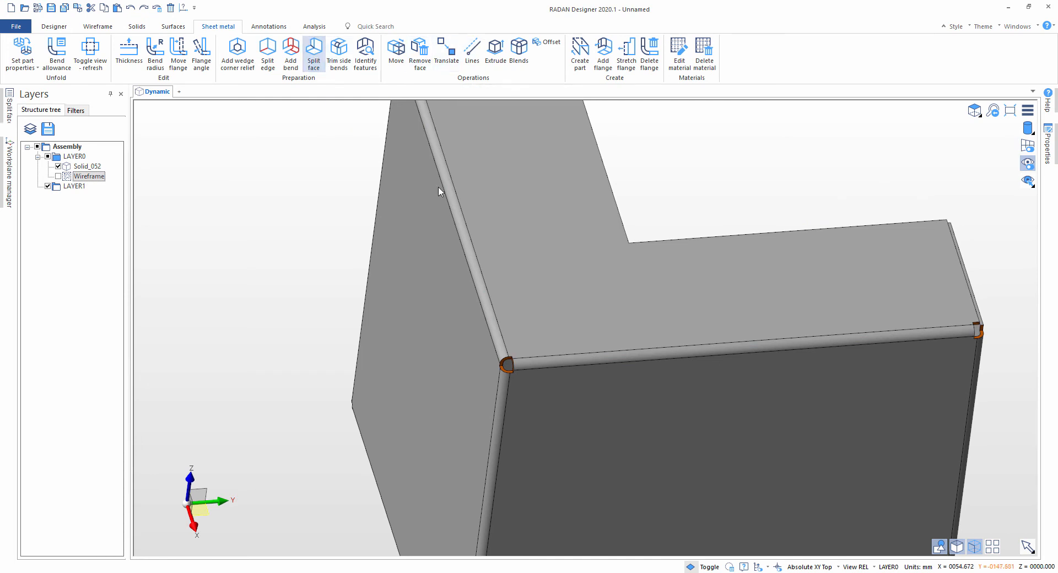
pyautogui.scroll(8, 534, 344)
pyautogui.click(461, 384)
pyautogui.scroll(-5, 518, 329)
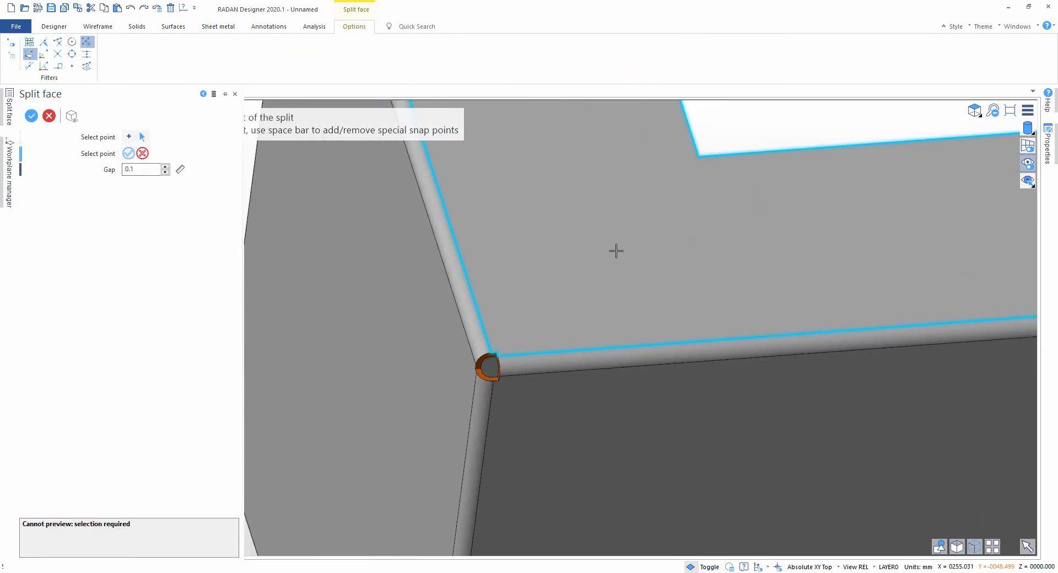
pyautogui.scroll(-1, 616, 251)
pyautogui.click(686, 173)
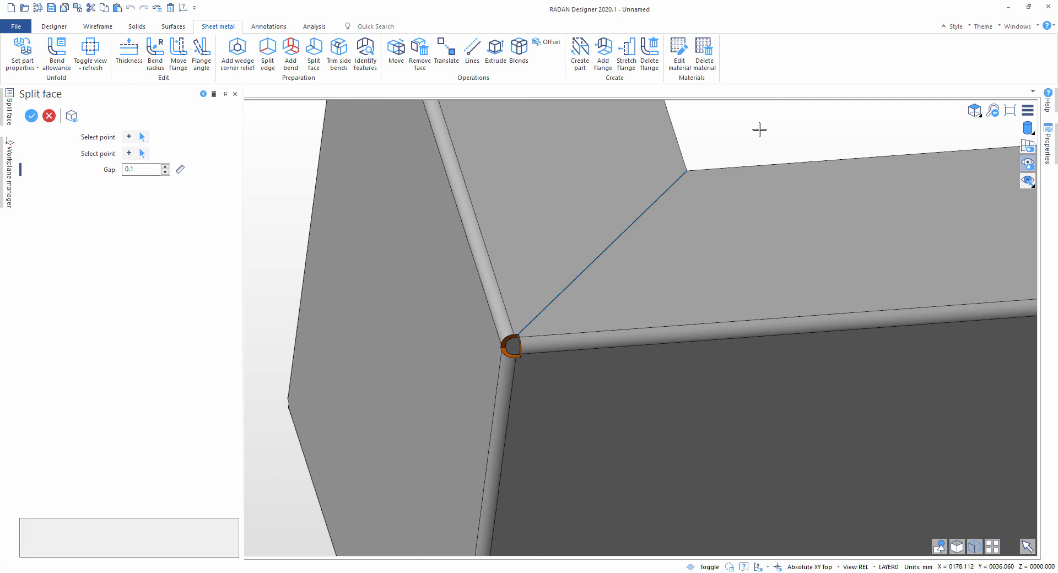
pyautogui.scroll(-6, 759, 129)
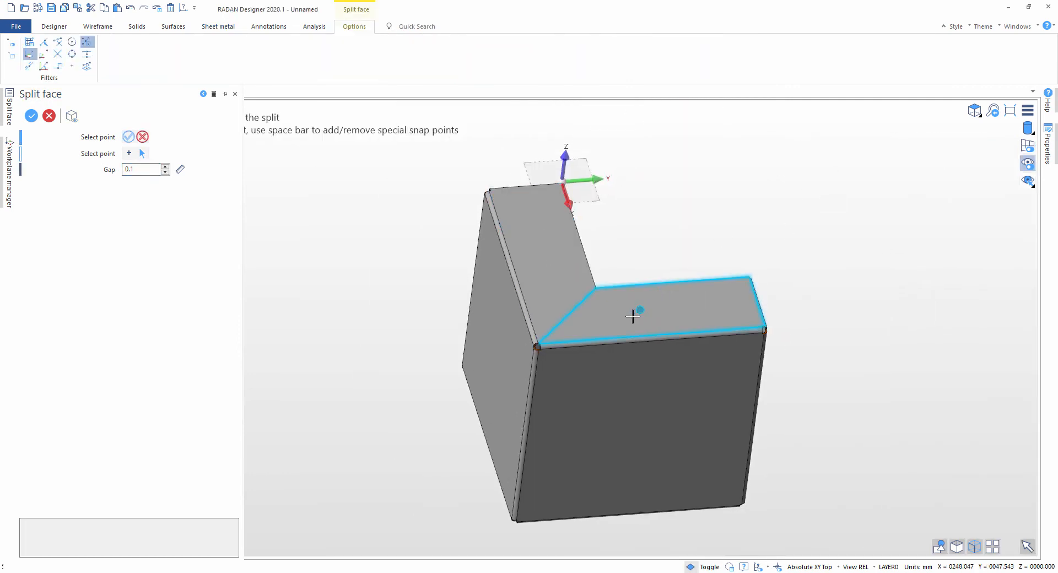
# Step: Draw two connected segments on the opposite L-shaped face, extending the inner edge from the inner corner and angling to the outer corner relief
pyautogui.moveTo(633, 316); pyautogui.dragTo(696, 254, button='middle')
pyautogui.scroll(3, 664, 222)
pyautogui.moveTo(663, 222); pyautogui.dragTo(562, 342, button='middle')
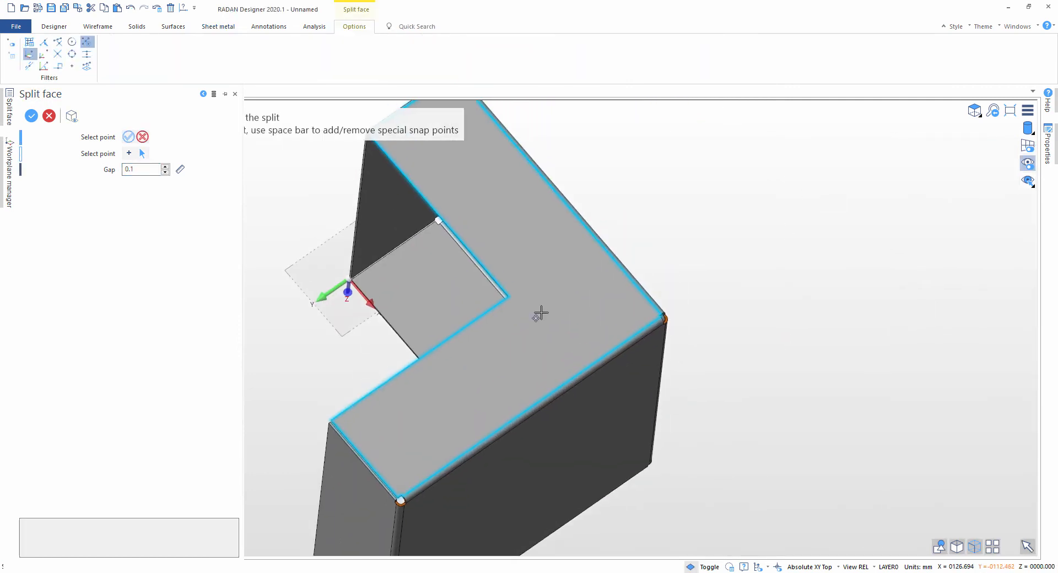
pyautogui.click(628, 284)
pyautogui.scroll(5, 544, 303)
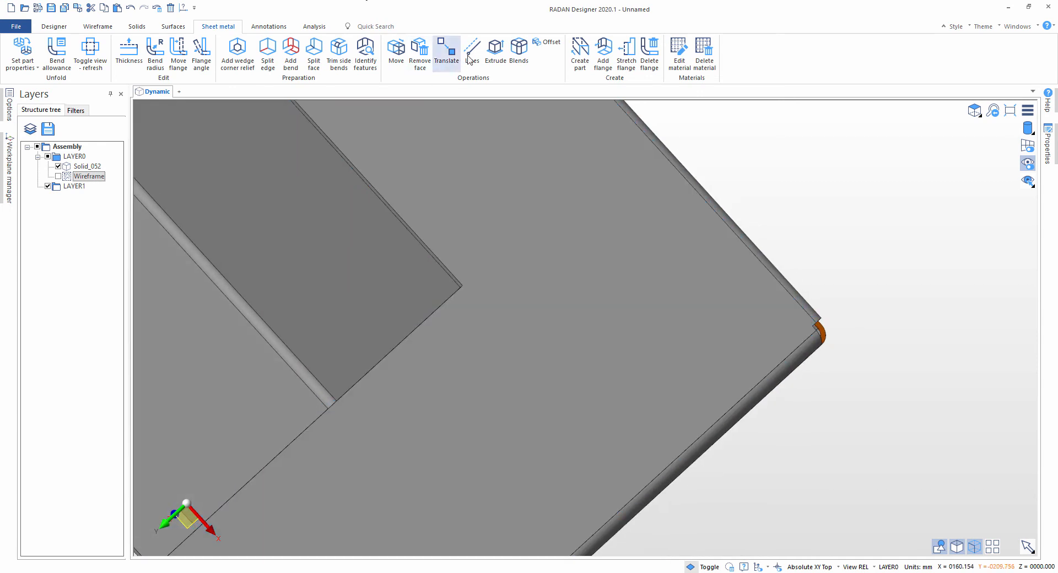
pyautogui.click(469, 55)
pyautogui.click(500, 256)
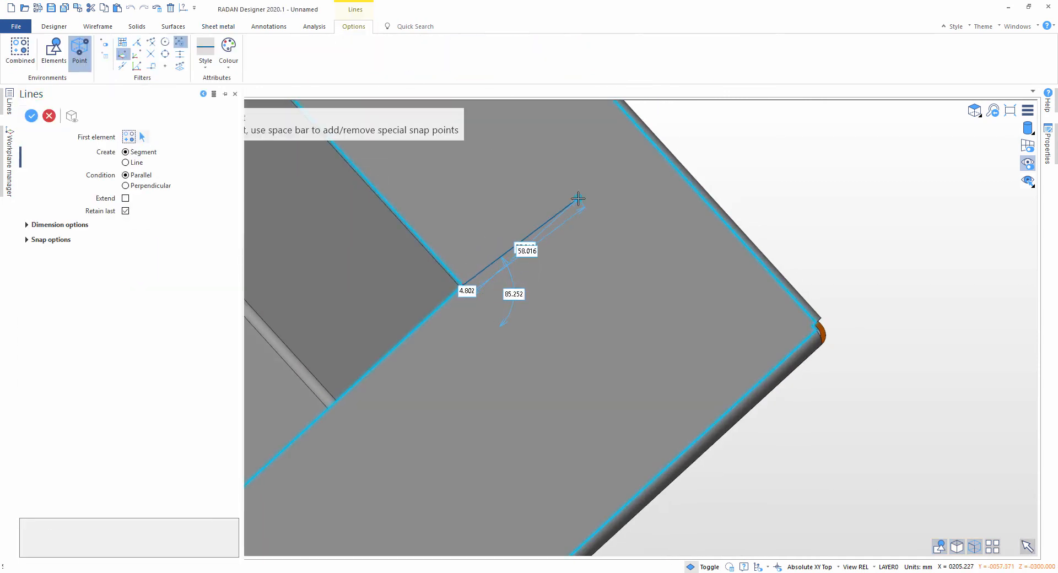
pyautogui.click(573, 187)
pyautogui.scroll(3, 793, 319)
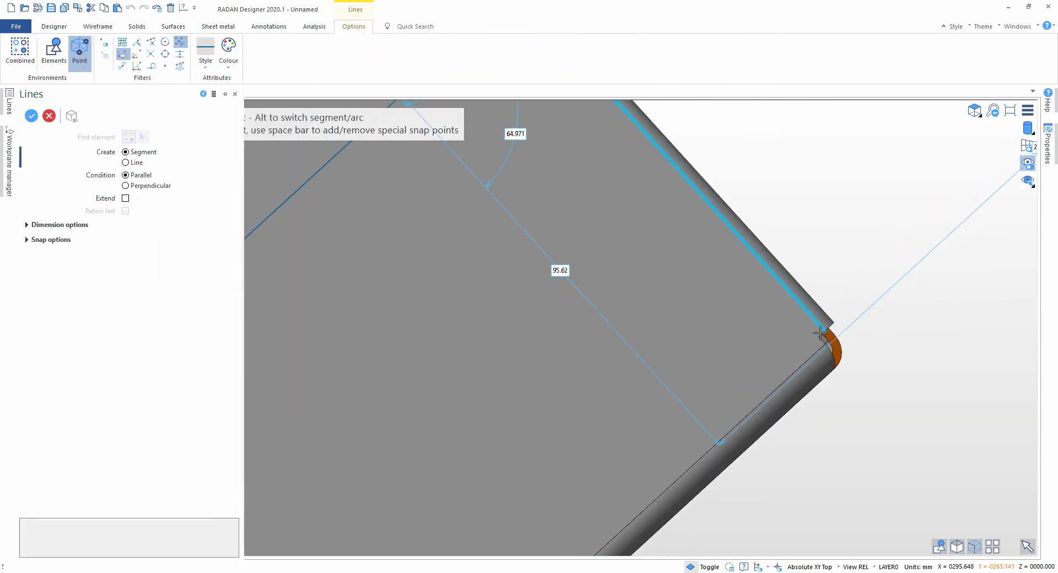
pyautogui.click(819, 336)
pyautogui.press('Escape')
pyautogui.scroll(-3, 769, 349)
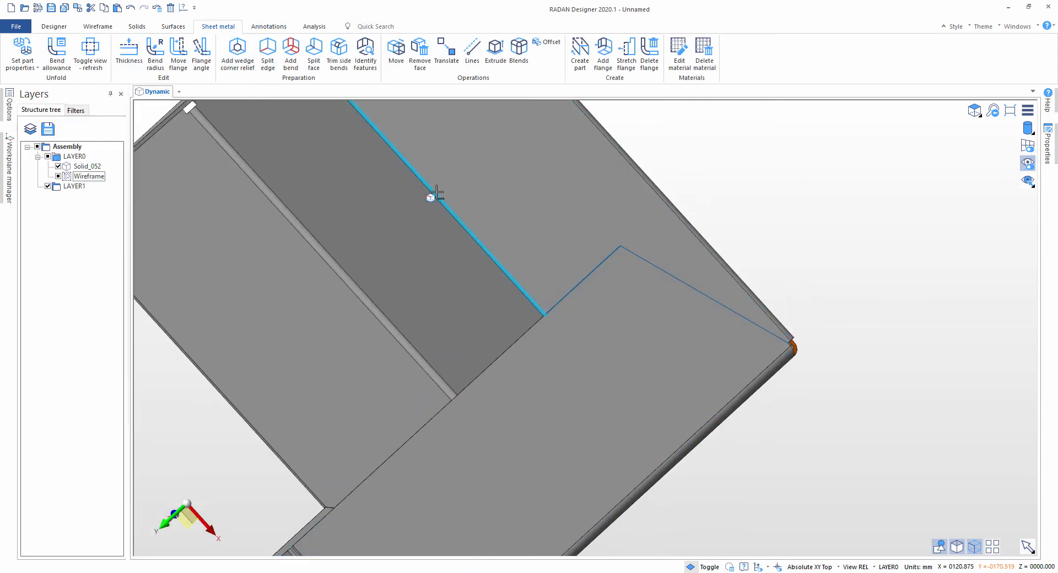
# Step: Split the L-shaped face along both drawn segments with a 0.1 mm gap
pyautogui.click(314, 53)
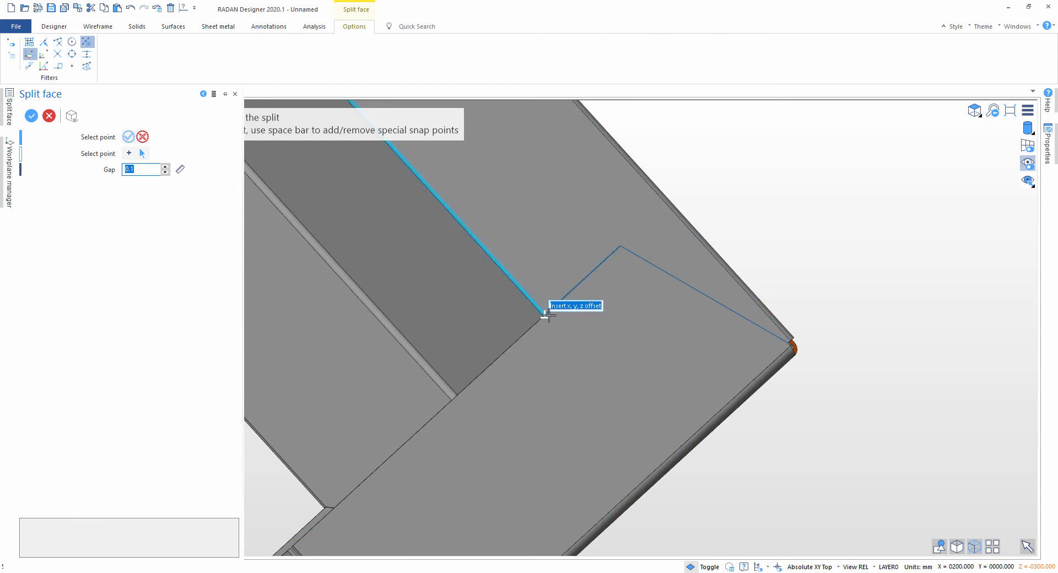
pyautogui.click(545, 311)
pyautogui.click(621, 247)
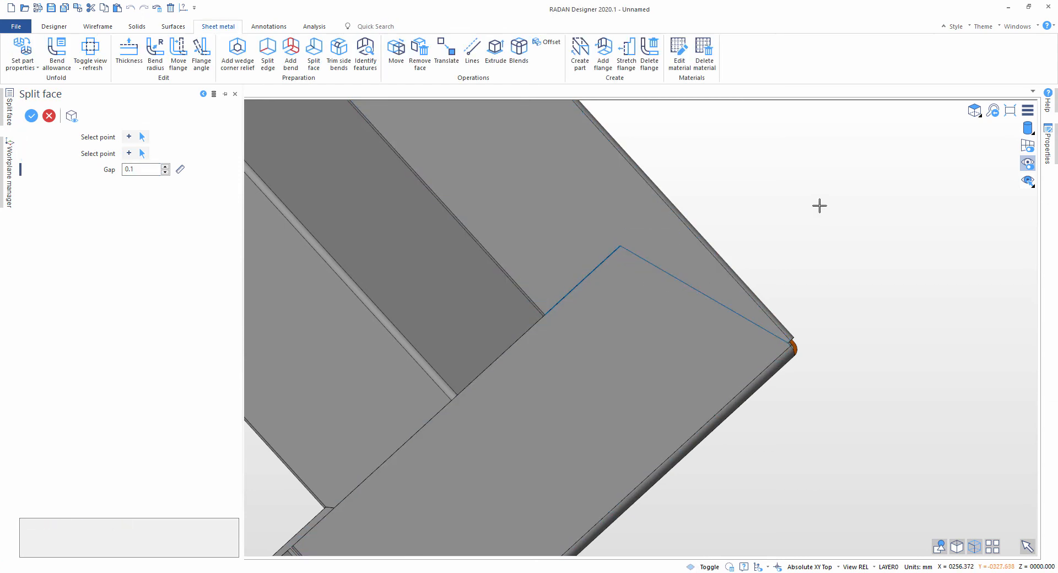
pyautogui.rightClick(819, 206)
pyautogui.click(619, 247)
pyautogui.scroll(4, 793, 347)
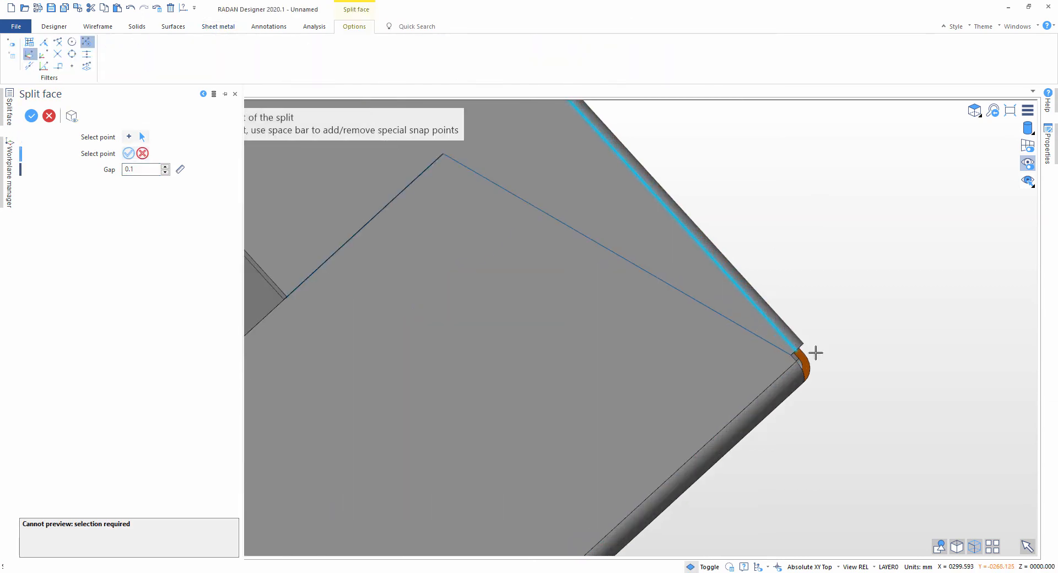
pyautogui.click(763, 348)
pyautogui.rightClick(885, 317)
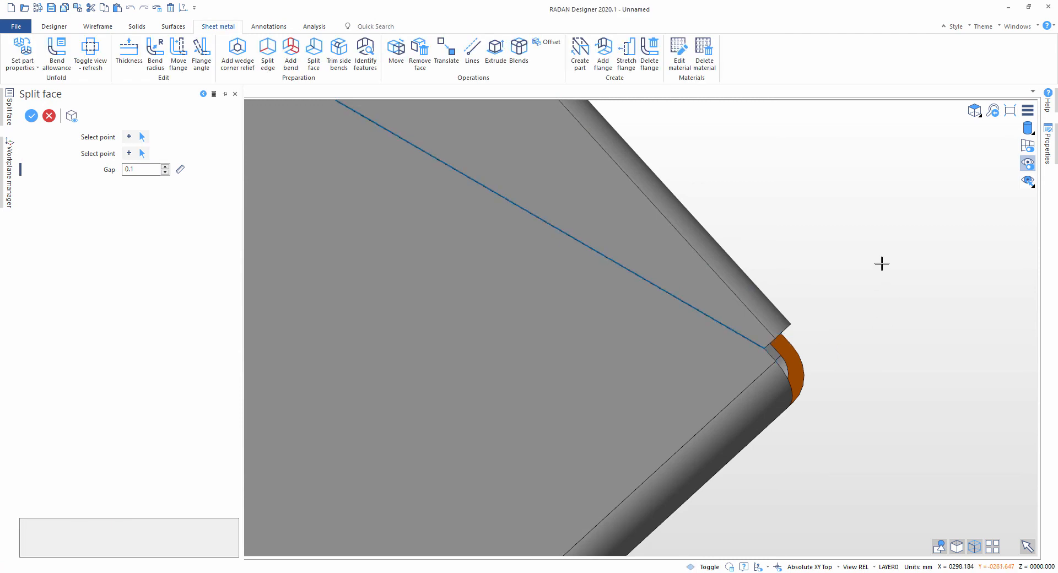
pyautogui.press('Escape')
# Step: Remove and heal the excess slot faces of the face split that protrude past the inner corner of the L-shaped face
pyautogui.scroll(-3, 881, 265)
pyautogui.scroll(-4, 761, 311)
pyautogui.moveTo(635, 320); pyautogui.dragTo(534, 281, button='middle')
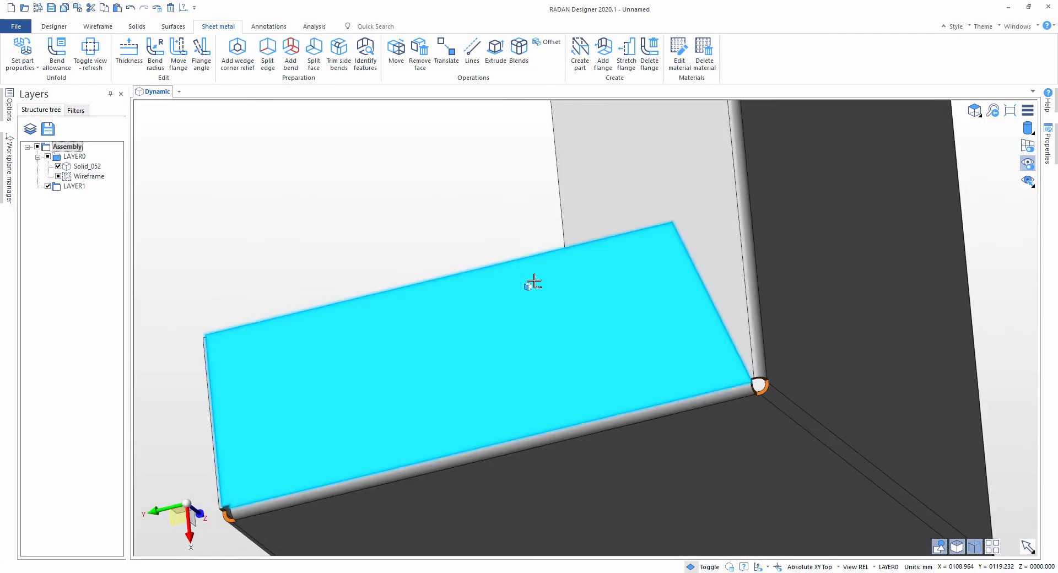
pyautogui.scroll(4, 647, 189)
pyautogui.moveTo(463, 374)
pyautogui.mouseDown(button='middle')
pyautogui.moveTo(468, 289)
pyautogui.moveTo(444, 321)
pyautogui.moveTo(378, 366)
pyautogui.moveTo(520, 432)
pyautogui.moveTo(428, 349)
pyautogui.moveTo(406, 349)
pyautogui.mouseUp(button='middle')
pyautogui.scroll(8, 475, 287)
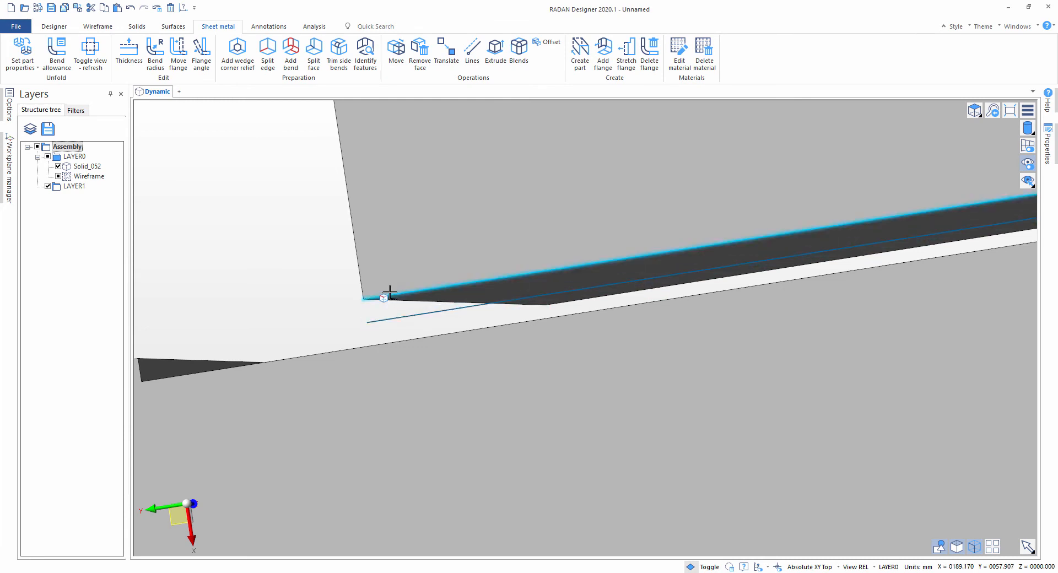
pyautogui.moveTo(409, 314)
pyautogui.mouseDown(button='middle')
pyautogui.moveTo(437, 329)
pyautogui.moveTo(947, 329)
pyautogui.moveTo(479, 326)
pyautogui.moveTo(373, 307)
pyautogui.moveTo(637, 314)
pyautogui.moveTo(524, 302)
pyautogui.moveTo(508, 307)
pyautogui.moveTo(512, 316)
pyautogui.mouseUp(button='middle')
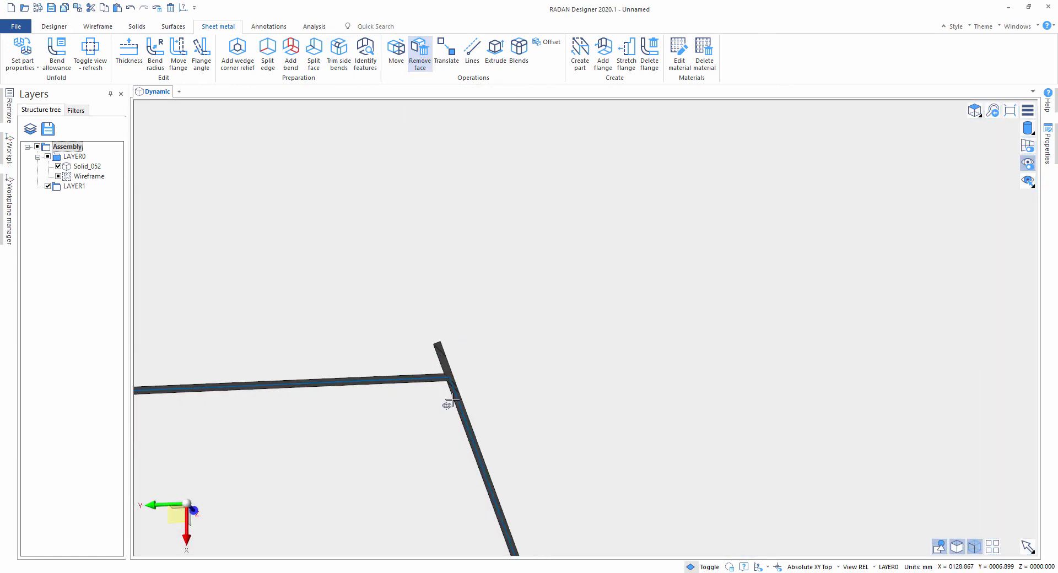
pyautogui.click(420, 51)
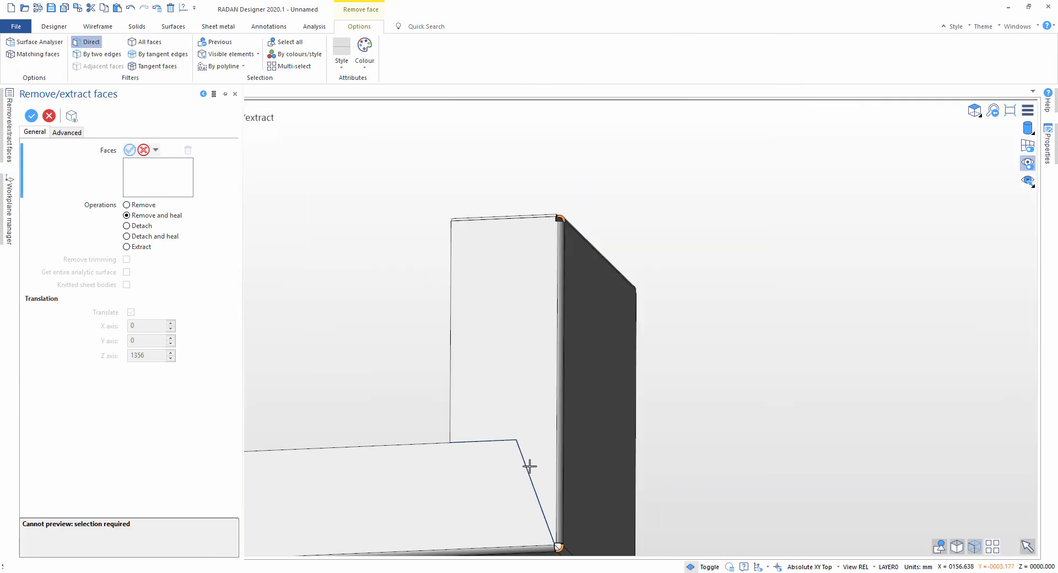
pyautogui.moveTo(531, 384); pyautogui.dragTo(757, 420, button='middle')
pyautogui.press('Escape')
# Step: Set the part properties to automatic primary face, Aluminium and a 0.43 K-factor, and check the flat pattern before returning to the folded part
pyautogui.click(23, 55)
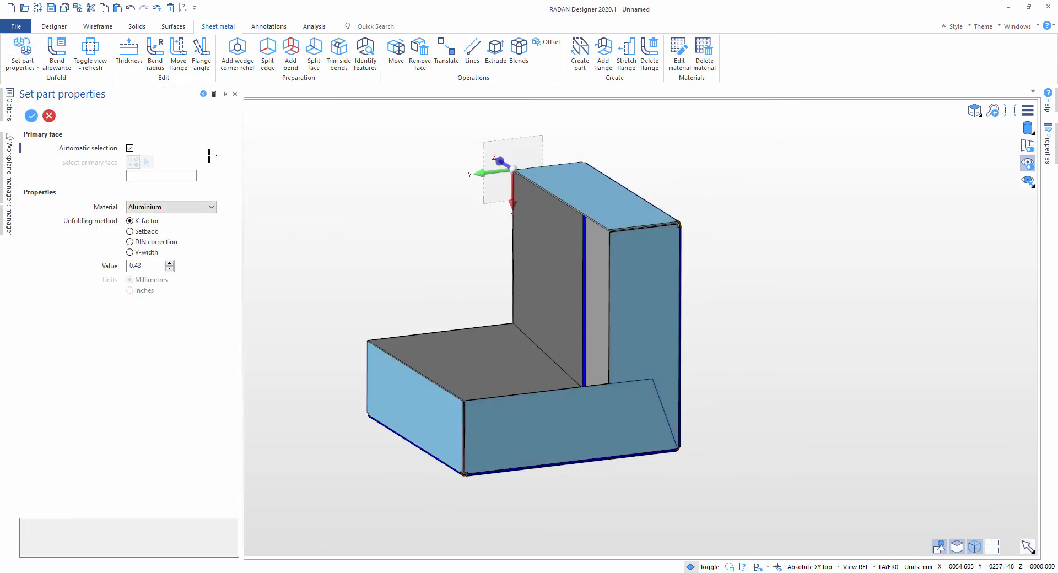
pyautogui.click(93, 51)
pyautogui.scroll(-3, 368, 218)
pyautogui.moveTo(427, 265); pyautogui.dragTo(437, 374, button='middle')
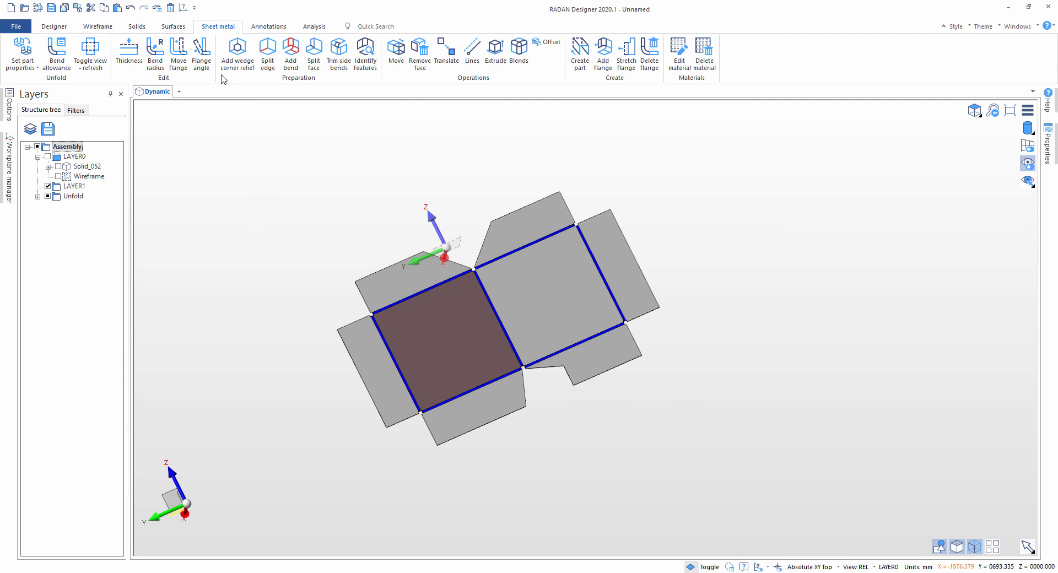
pyautogui.click(93, 50)
# Step: Remove and heal the bend faces joining the base panel to the upright panel, restoring a sharp edge
pyautogui.scroll(6, 503, 391)
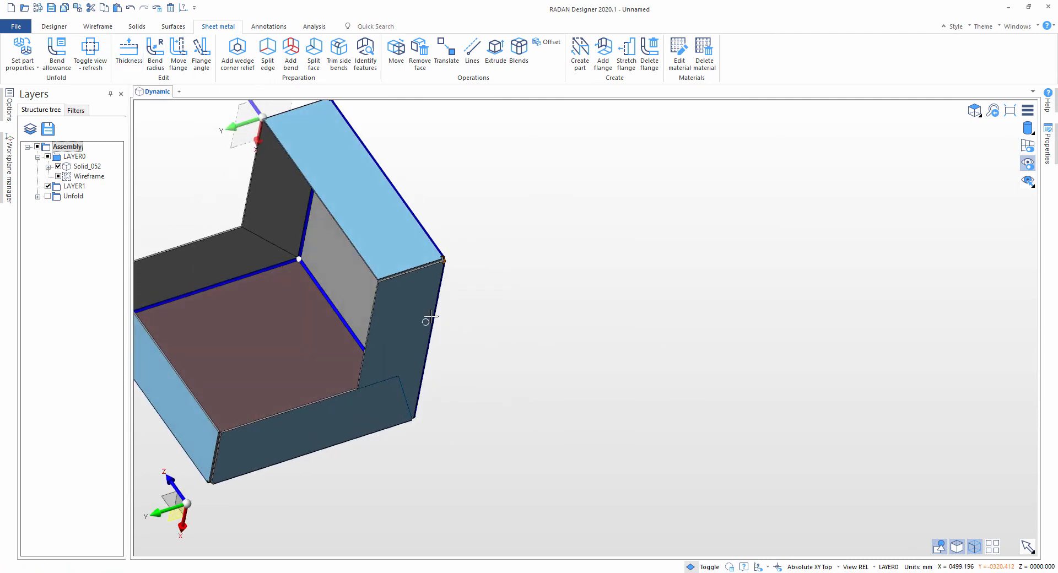
pyautogui.scroll(2, 292, 336)
pyautogui.moveTo(310, 335); pyautogui.dragTo(421, 326, button='middle')
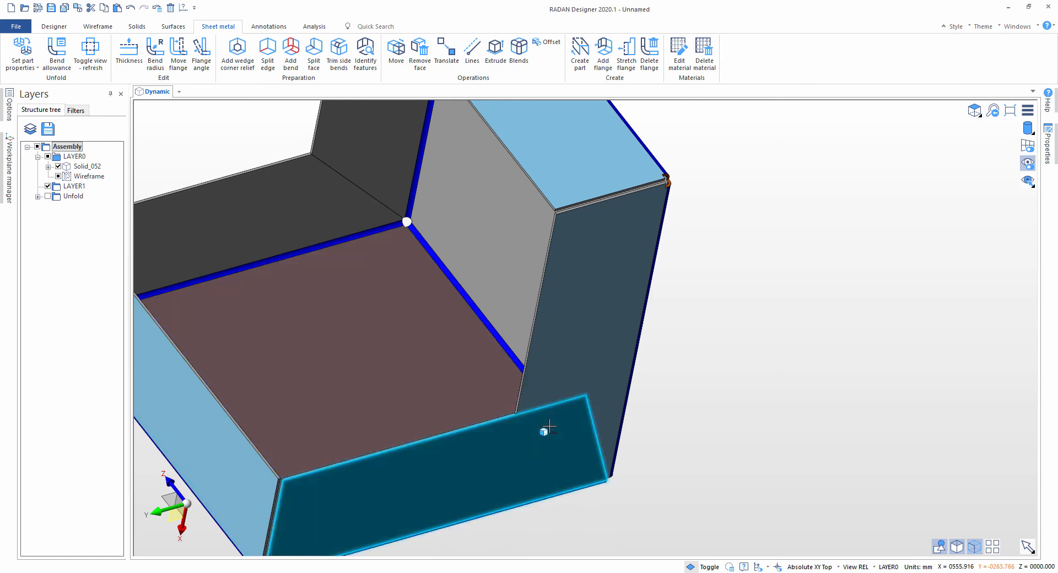
pyautogui.click(420, 51)
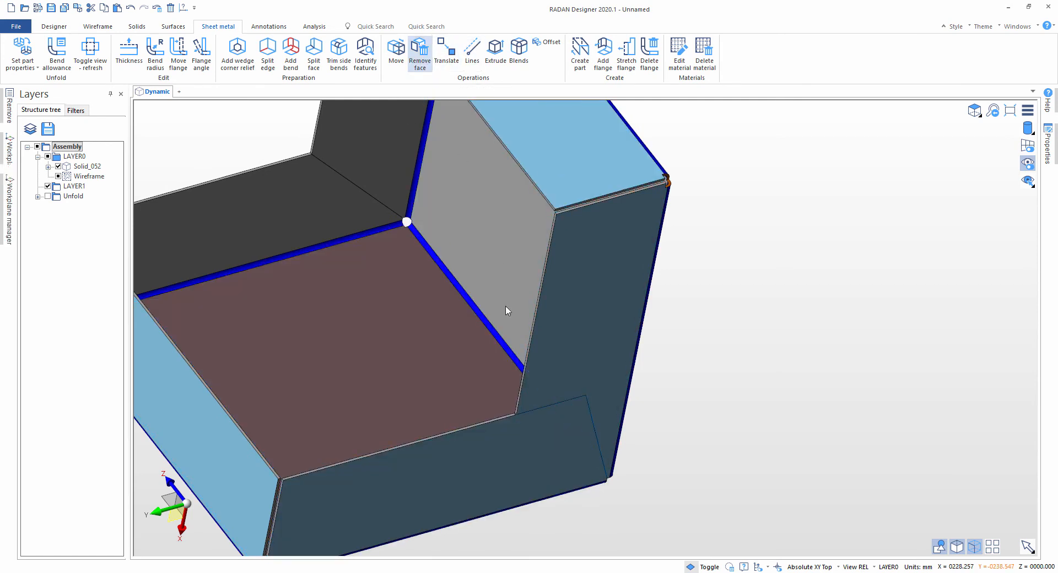
pyautogui.moveTo(477, 265); pyautogui.dragTo(543, 326, button='middle')
pyautogui.click(458, 234)
pyautogui.click(425, 245)
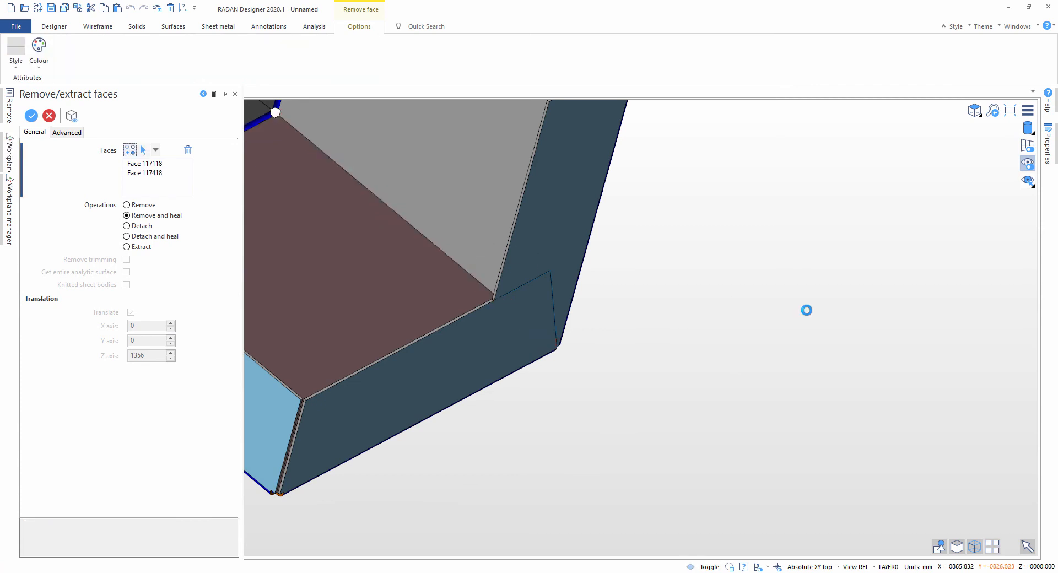
pyautogui.press('Escape')
# Step: Split the edge between the base and upright panels using the Overlap method with a 1 mm gap and 0 offset
pyautogui.scroll(-2, 448, 175)
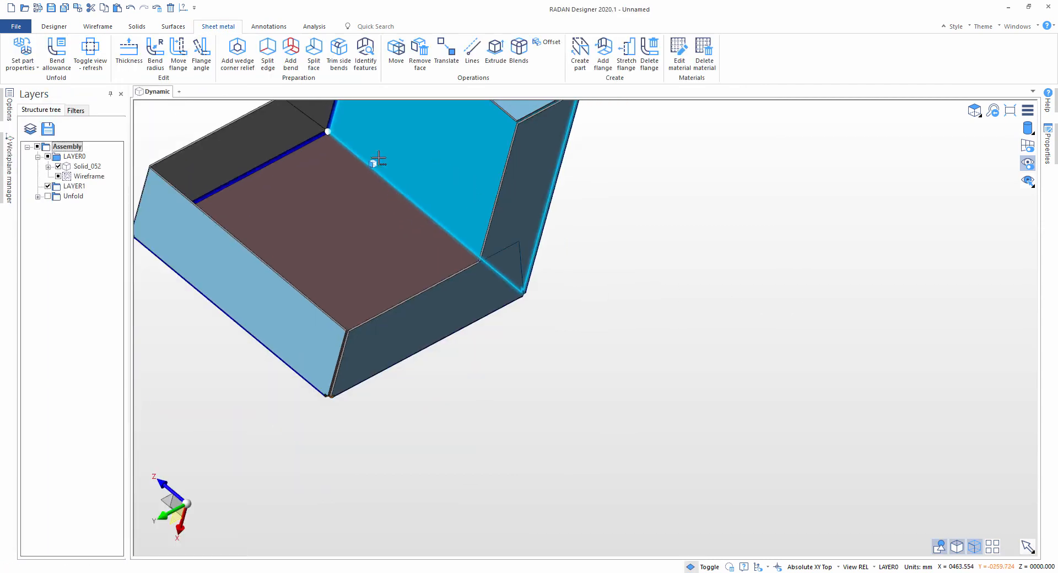
pyautogui.click(268, 54)
pyautogui.click(360, 166)
pyautogui.scroll(5, 414, 230)
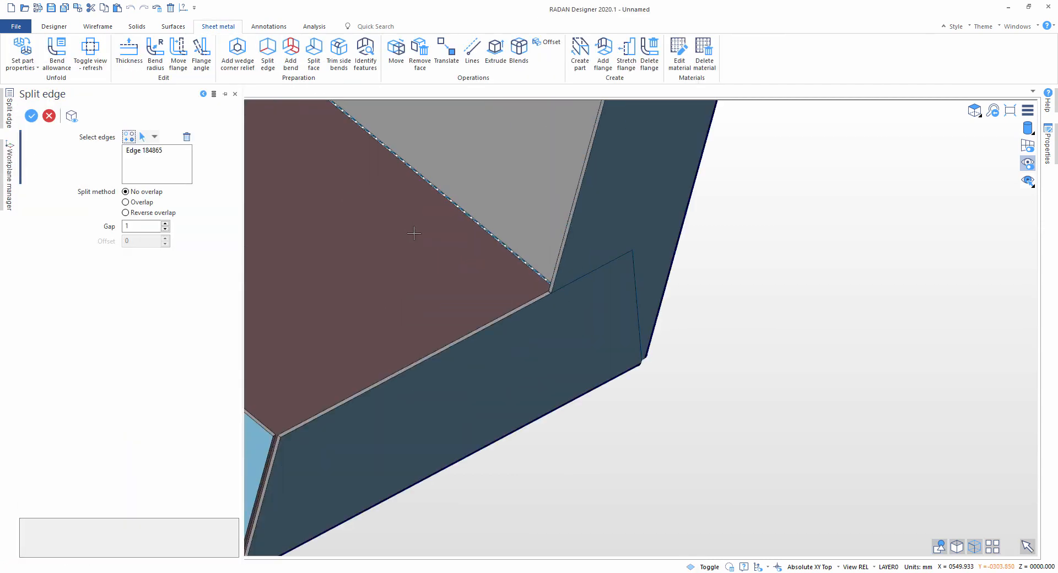
pyautogui.scroll(3, 443, 247)
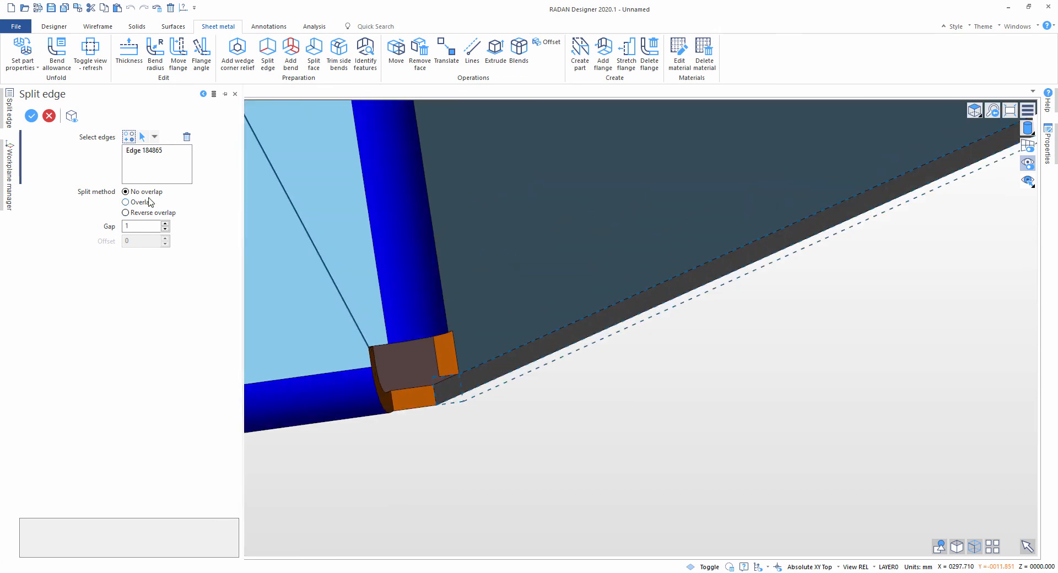
pyautogui.click(147, 202)
pyautogui.moveTo(668, 439); pyautogui.dragTo(968, 301, button='middle')
pyautogui.rightClick(987, 298)
pyautogui.scroll(-3, 923, 299)
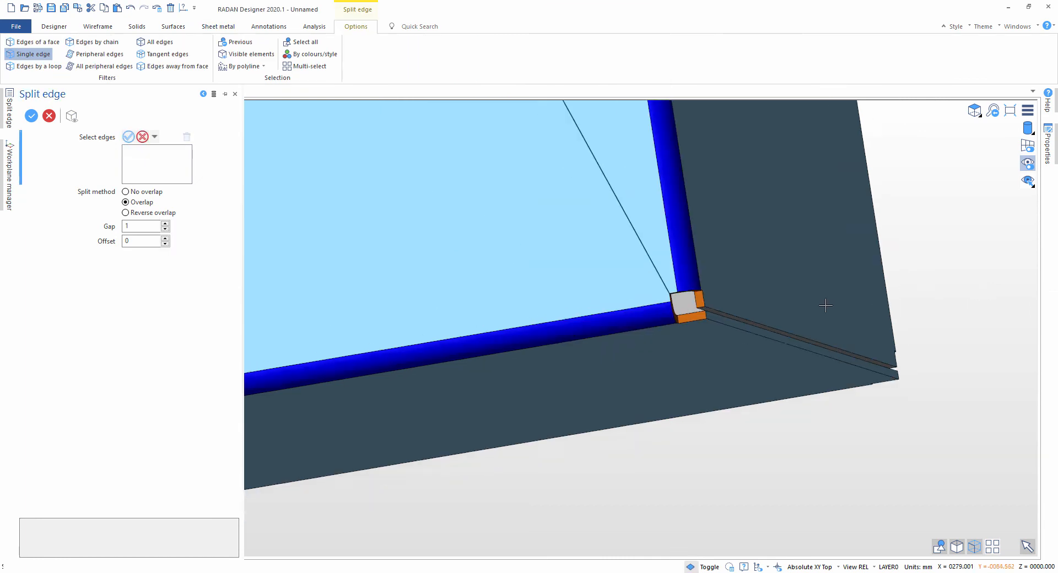
pyautogui.moveTo(824, 307); pyautogui.dragTo(879, 341, button='middle')
pyautogui.scroll(-1, 801, 333)
pyautogui.moveTo(802, 333); pyautogui.dragTo(751, 347, button='middle')
pyautogui.press('Escape')
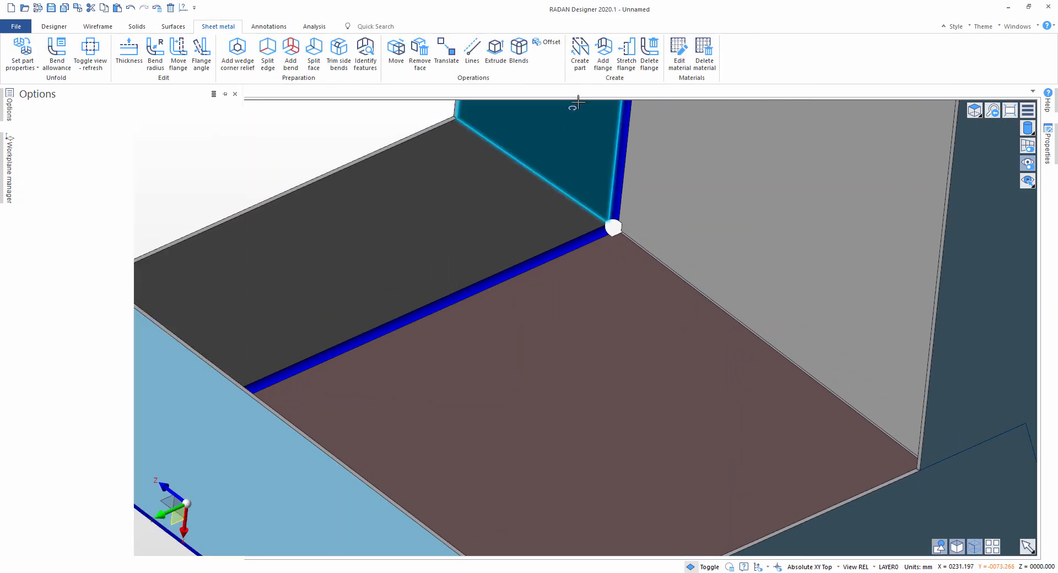
# Step: Define a flange on the upright panel's split edge with 50 mm length and 50 mm start and end offsets
pyautogui.click(708, 298)
pyautogui.click(138, 255)
pyautogui.write('50')
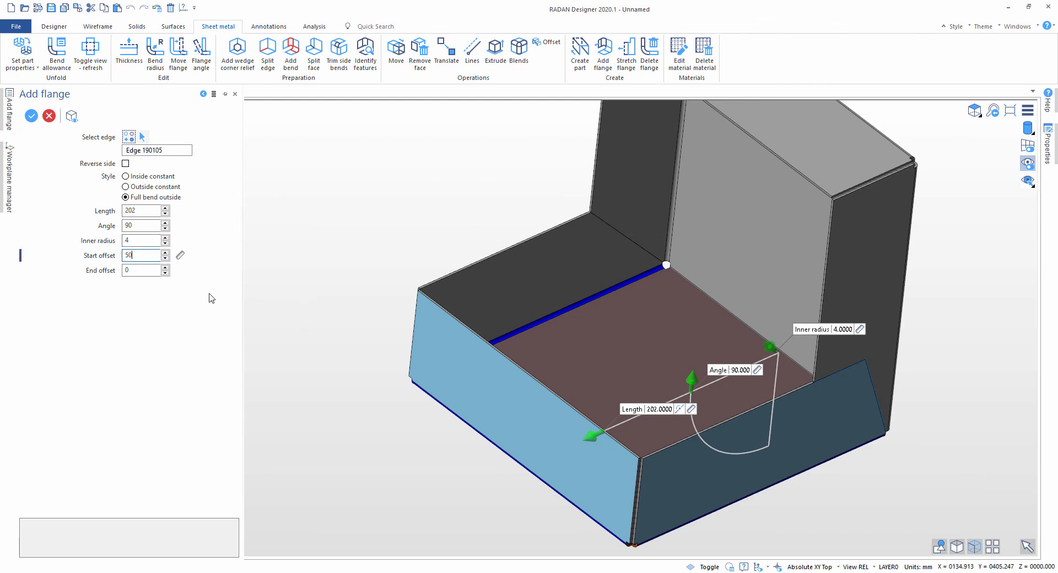
pyautogui.press('Tab')
pyautogui.write('50')
pyautogui.doubleClick(138, 211)
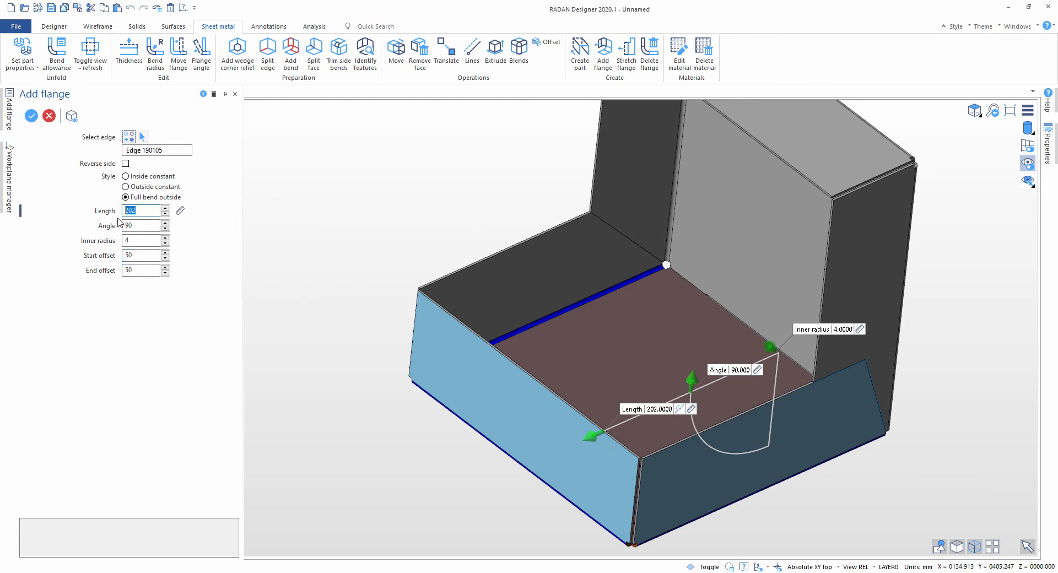
pyautogui.write('50')
pyautogui.click(137, 225)
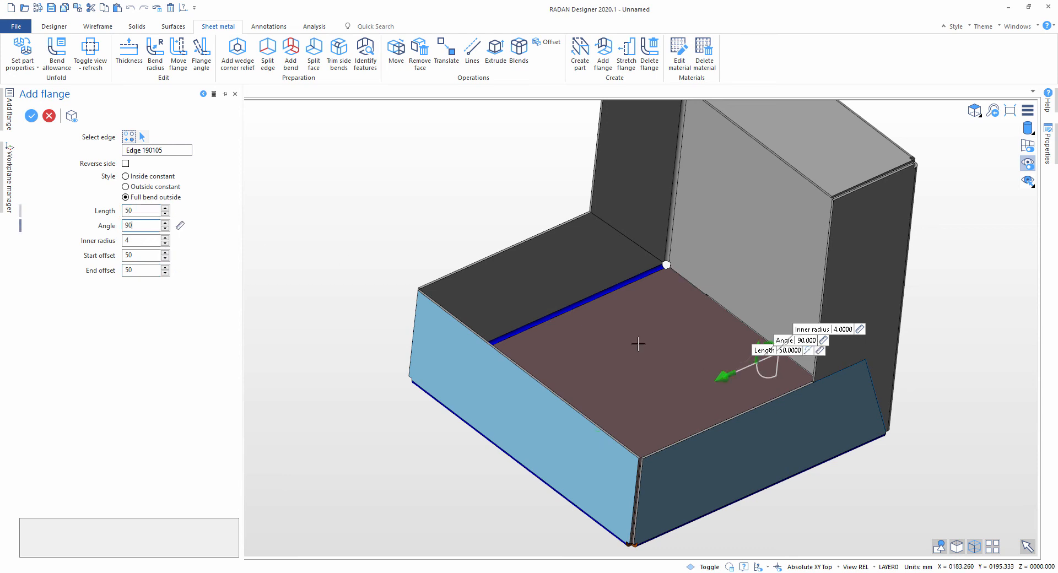
# Step: Set the flange style to Outside constant and create the flange over the base panel
pyautogui.click(126, 187)
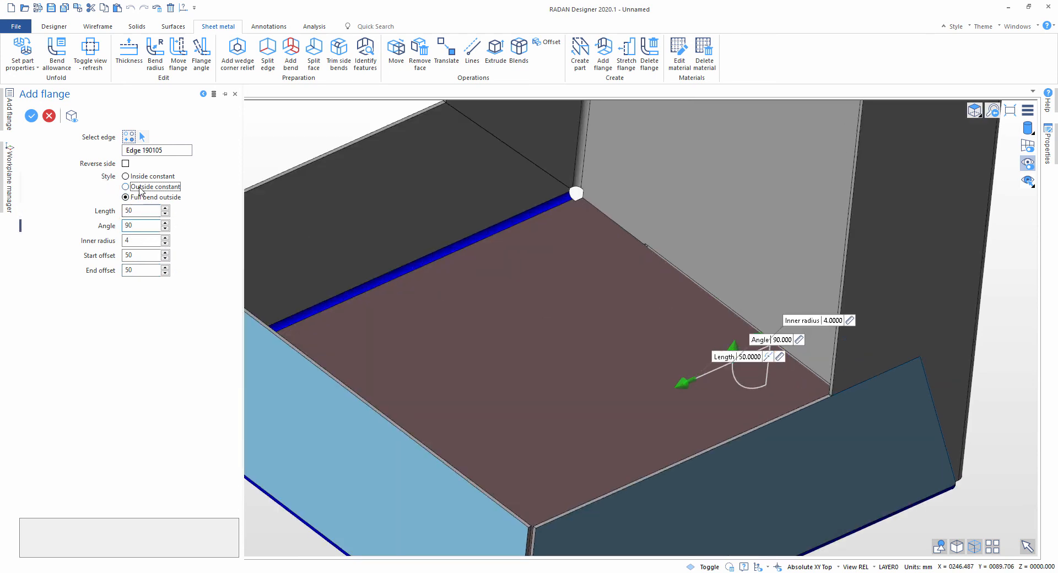
pyautogui.scroll(3, 682, 334)
pyautogui.moveTo(681, 333); pyautogui.dragTo(614, 248, button='middle')
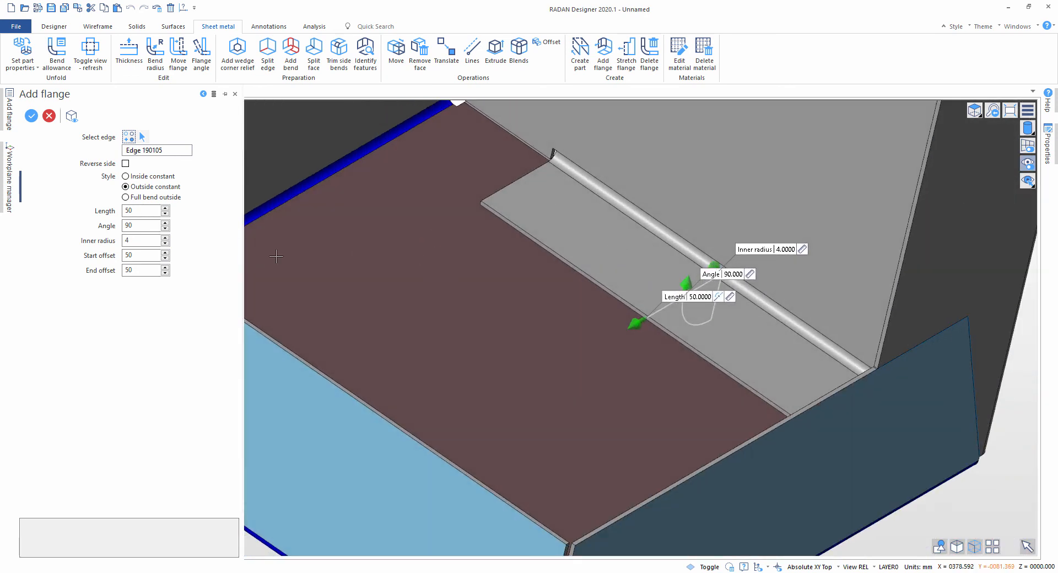
pyautogui.scroll(-3, 562, 290)
pyautogui.rightClick(317, 142)
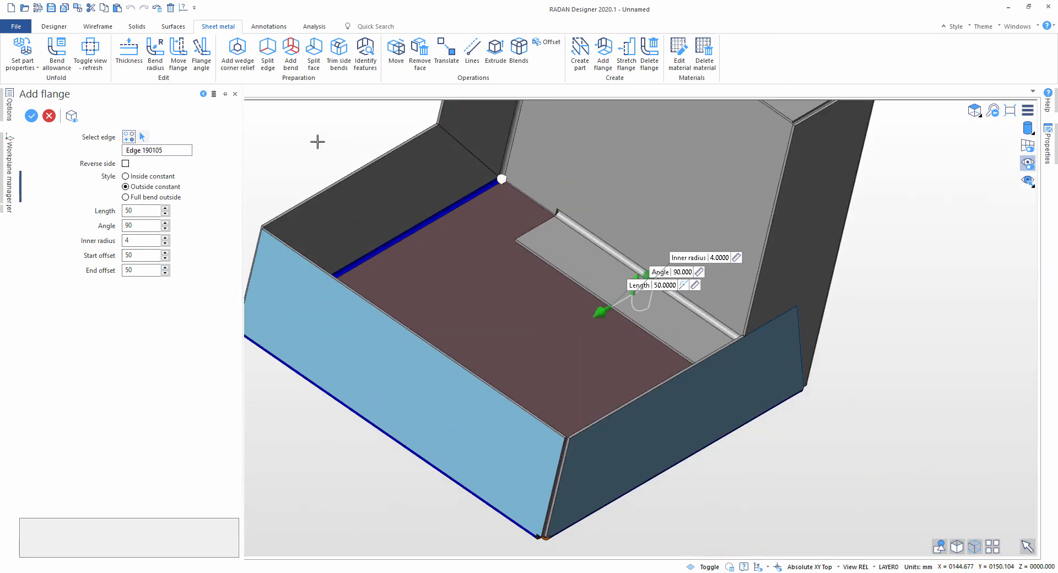
pyautogui.click(607, 298)
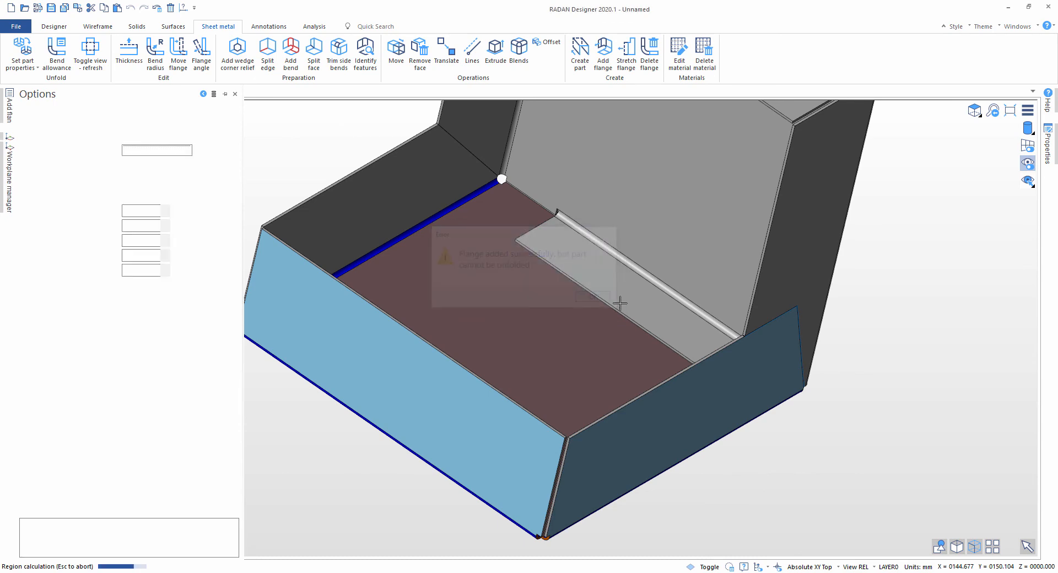
pyautogui.press('Escape')
# Step: Set the flanged part's properties to automatic primary face, Aluminium and a 0.43 K-factor, and inspect both flat patterns before refolding
pyautogui.scroll(-3, 645, 288)
pyautogui.scroll(3, 657, 292)
pyautogui.moveTo(622, 301); pyautogui.dragTo(474, 257, button='middle')
pyautogui.scroll(-3, 475, 257)
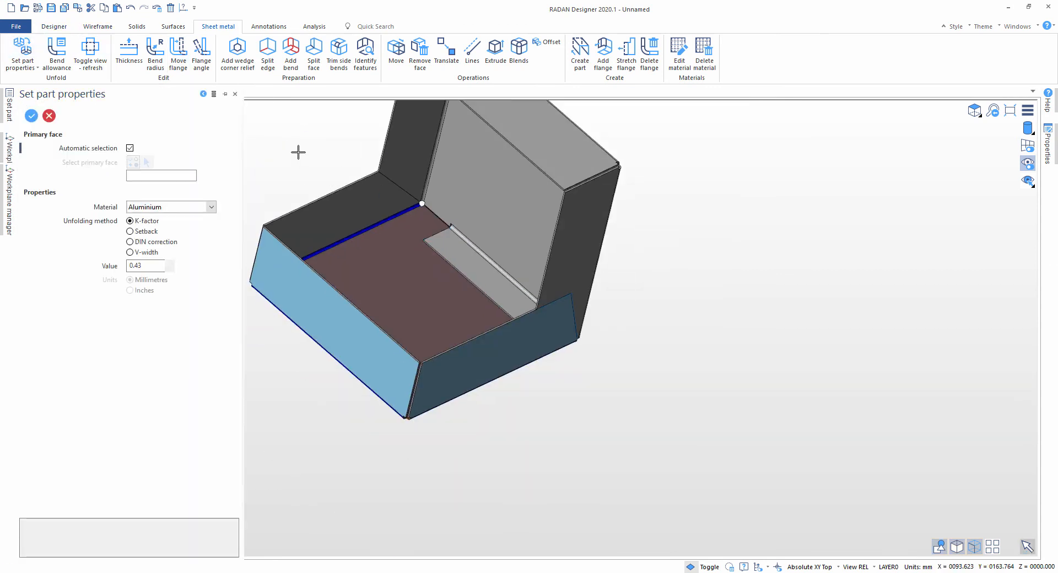
pyautogui.click(95, 55)
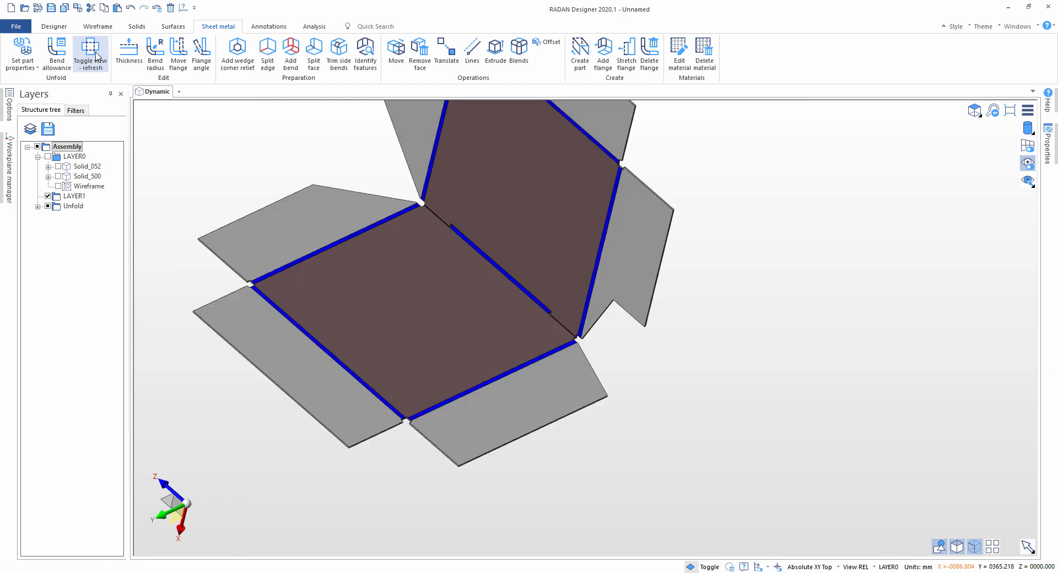
pyautogui.scroll(-2, 427, 246)
pyautogui.moveTo(428, 246); pyautogui.dragTo(370, 216, button='middle')
pyautogui.scroll(5, 450, 232)
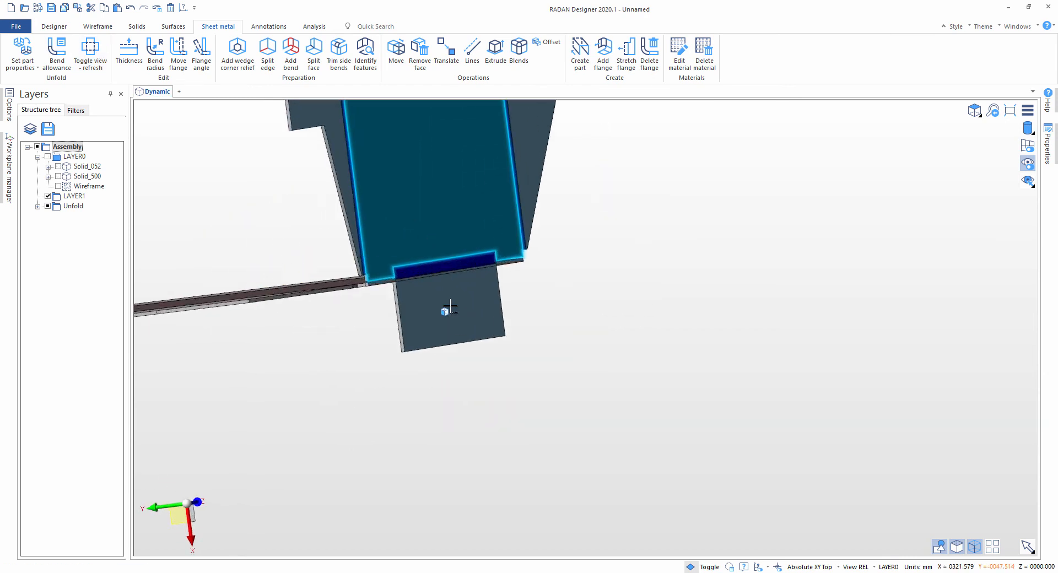
pyautogui.moveTo(450, 306); pyautogui.dragTo(482, 324, button='middle')
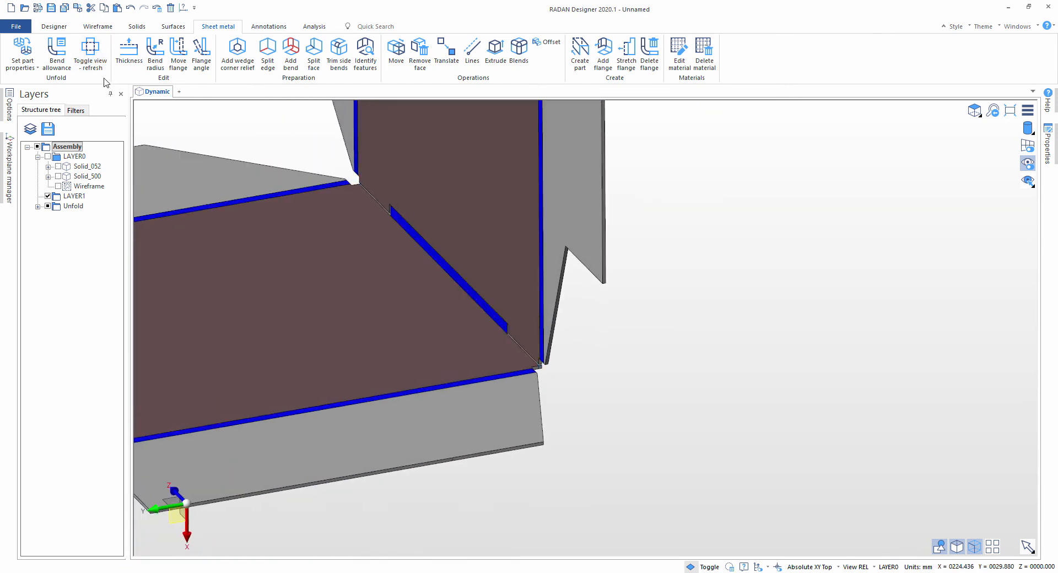
pyautogui.click(91, 57)
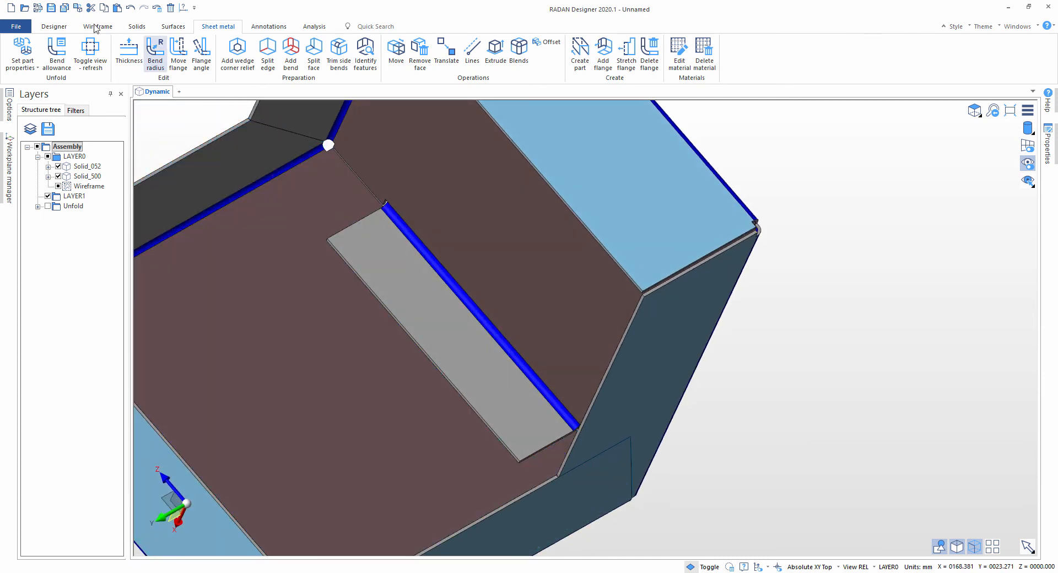
# Step: Cut a hole through the flange and base panel near the flange's inner end by subtracting a cylinder of radius 11 mm and height -71 mm
pyautogui.click(137, 27)
pyautogui.click(76, 54)
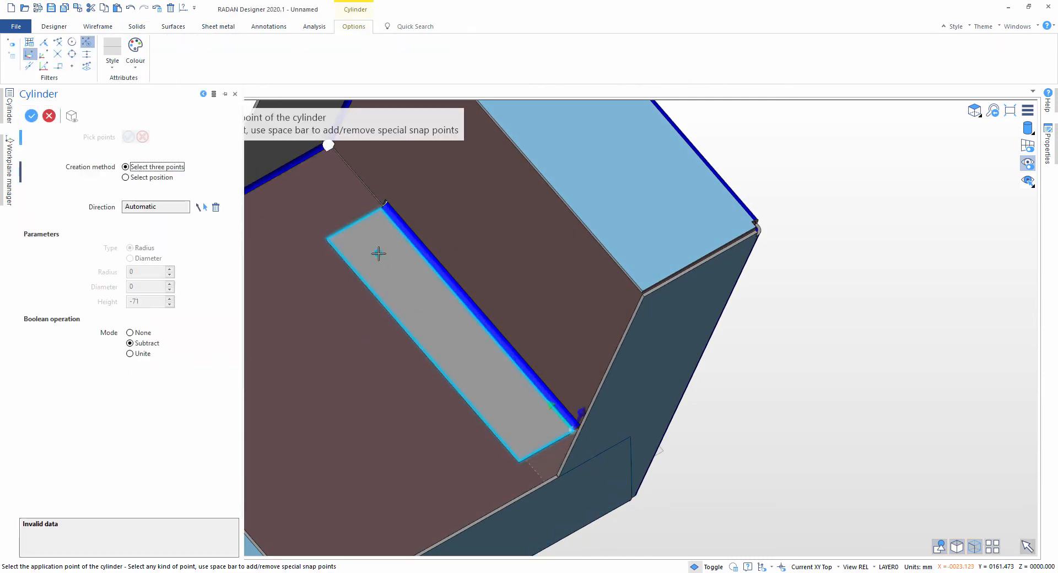
pyautogui.moveTo(391, 260); pyautogui.dragTo(475, 295, button='middle')
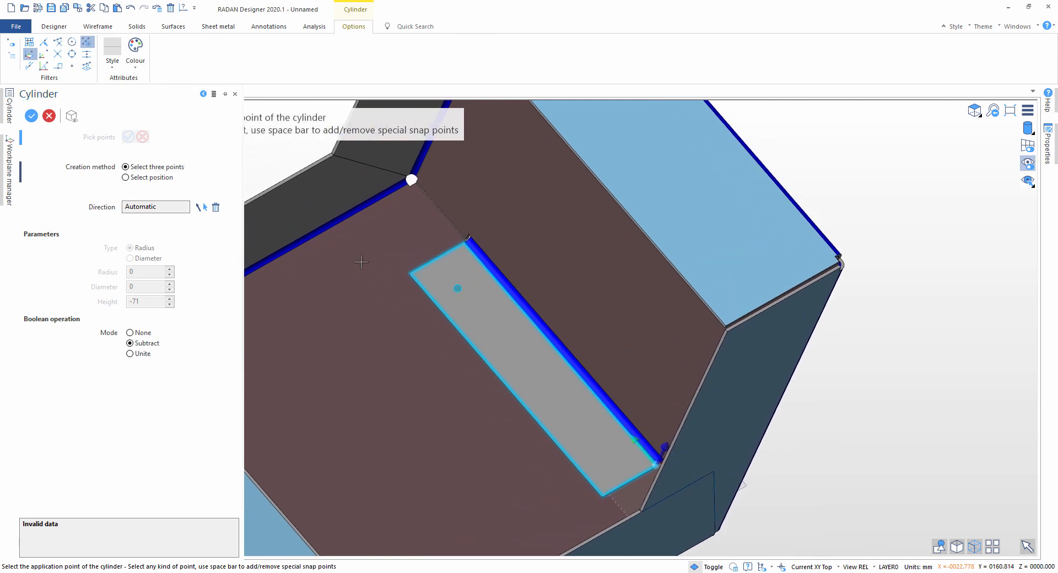
pyautogui.click(144, 178)
pyautogui.click(470, 290)
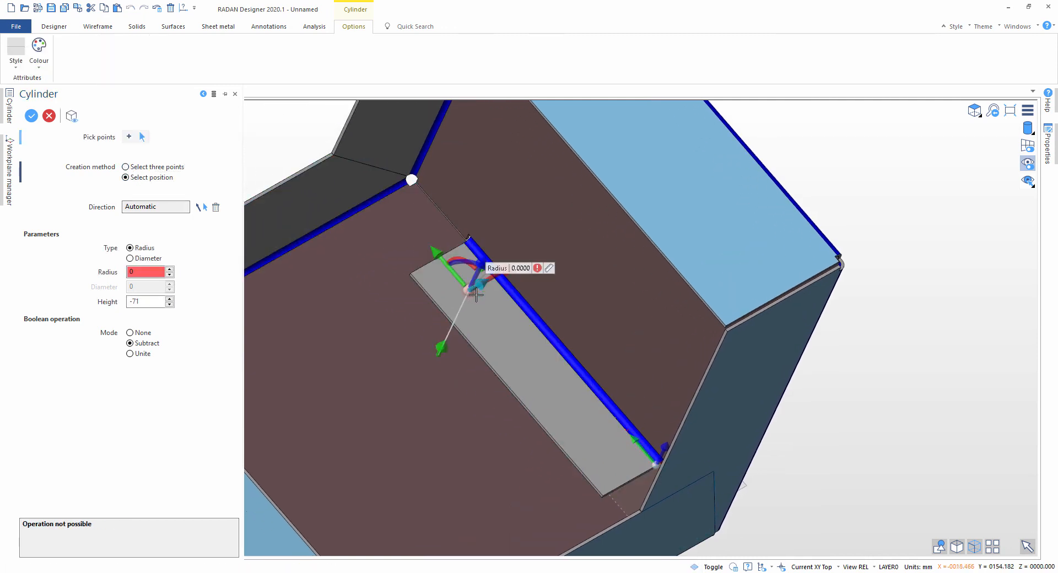
pyautogui.moveTo(492, 283); pyautogui.dragTo(501, 287)
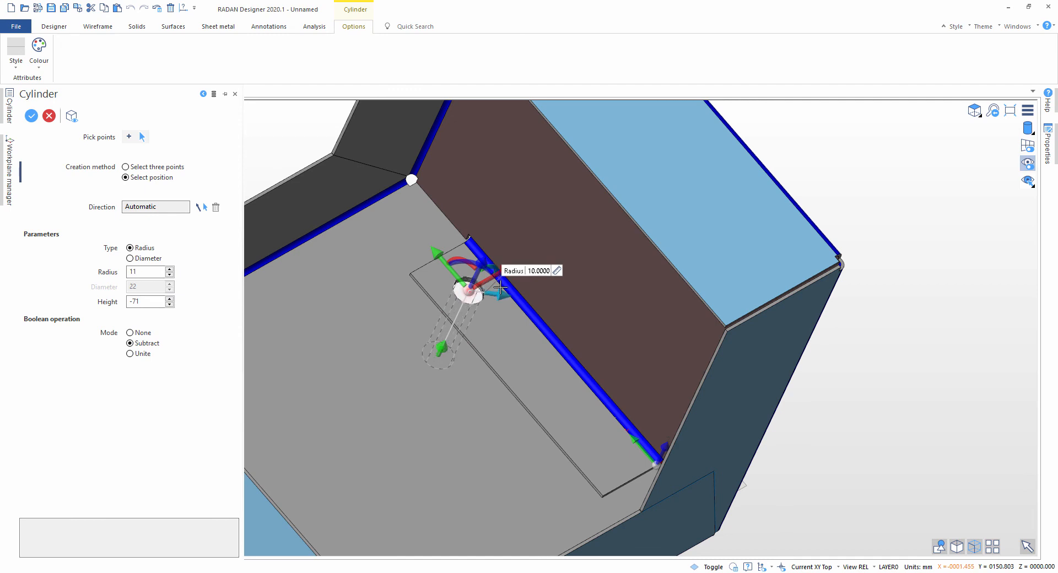
pyautogui.scroll(3, 470, 303)
pyautogui.rightClick(470, 294)
pyautogui.scroll(8, 470, 293)
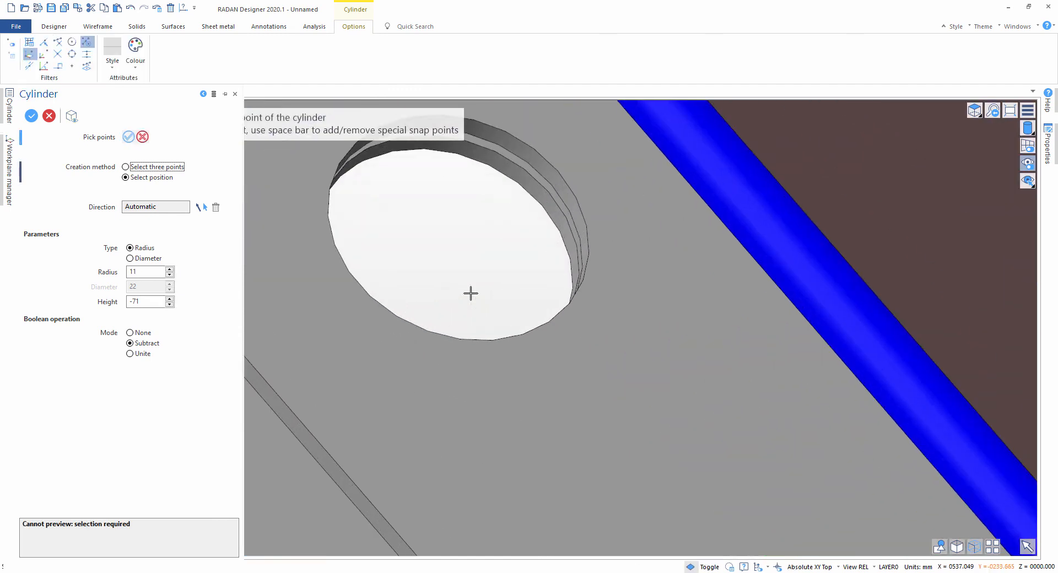
pyautogui.scroll(-7, 471, 293)
pyautogui.scroll(-6, 480, 313)
pyautogui.press('Escape')
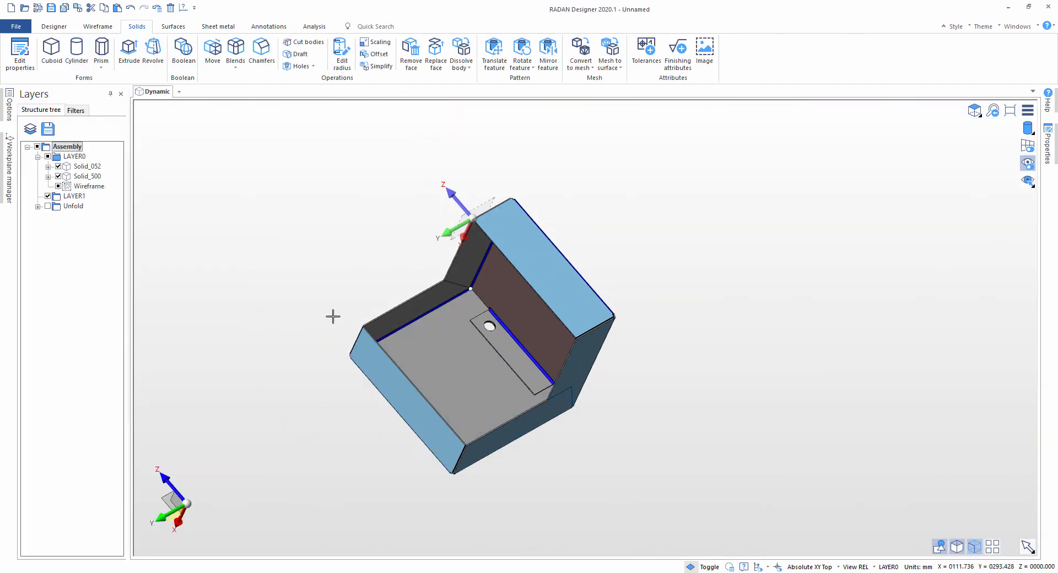
# Step: Translate the upright part point to point away from the base part so the two parts are separated
pyautogui.moveTo(331, 290); pyautogui.dragTo(340, 308, button='middle')
pyautogui.moveTo(682, 396); pyautogui.dragTo(531, 174, button='middle')
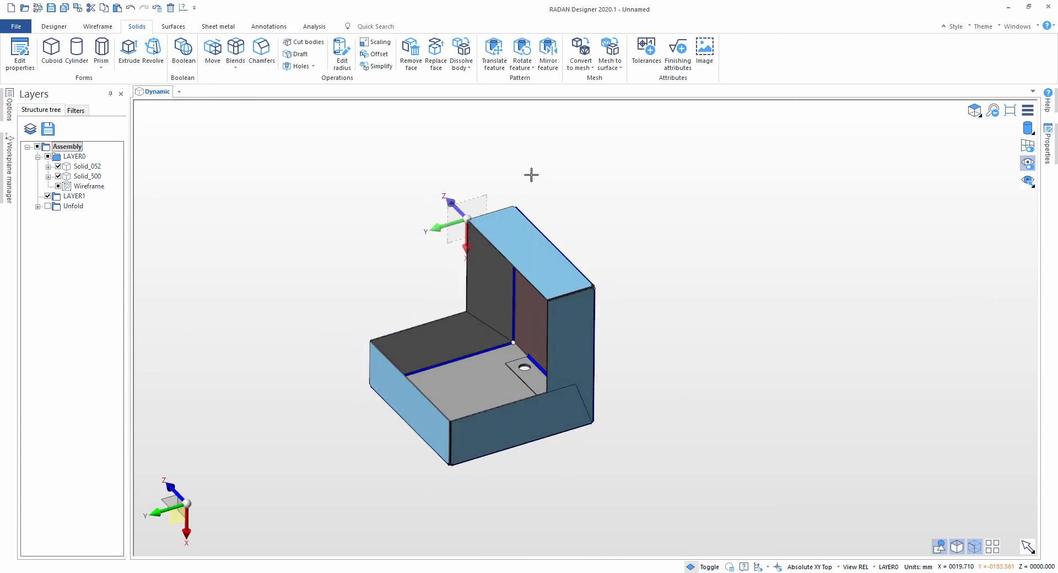
pyautogui.click(219, 26)
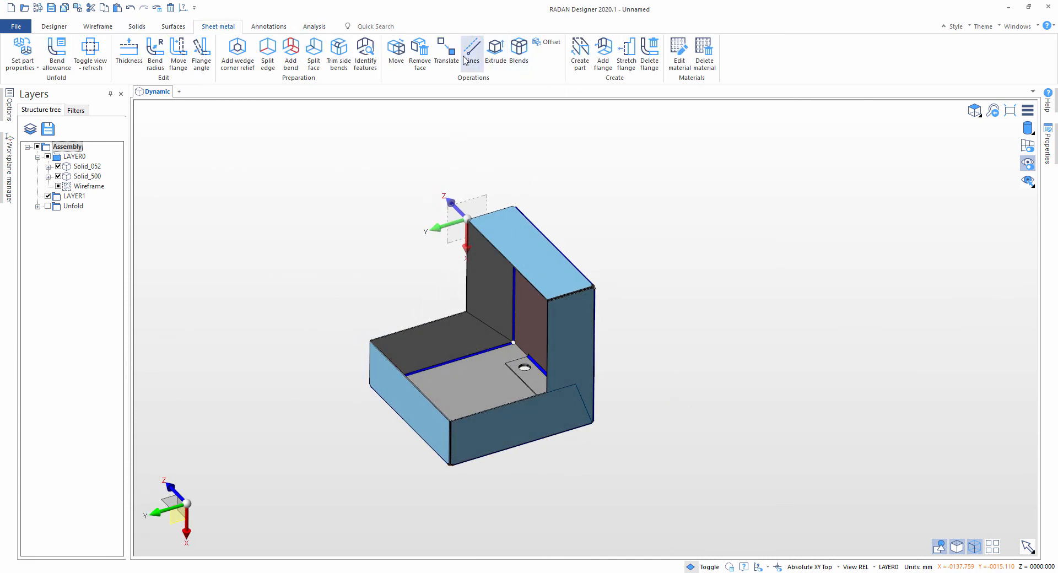
pyautogui.click(539, 248)
pyautogui.rightClick(542, 250)
pyautogui.click(626, 274)
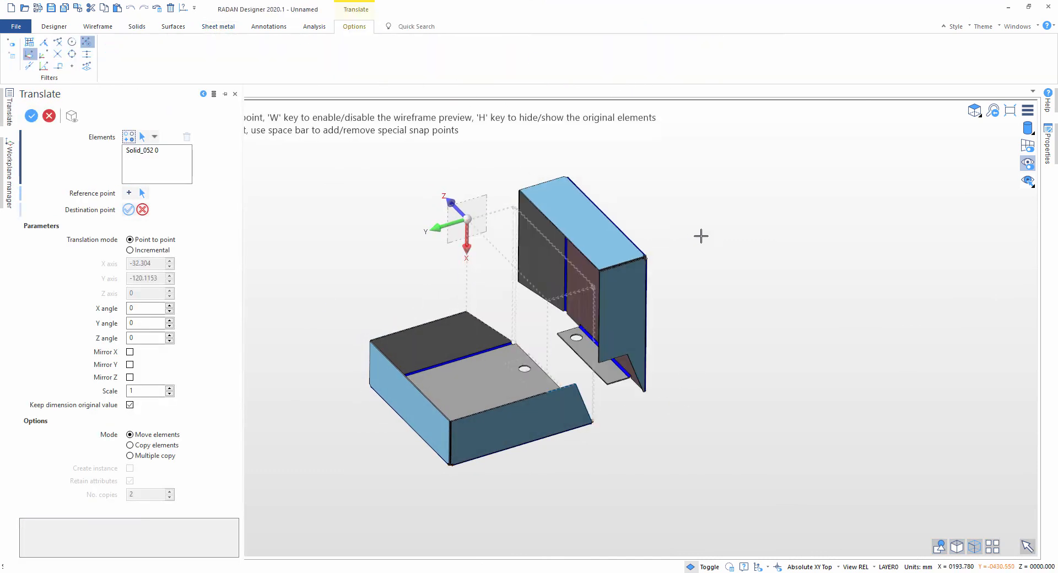
pyautogui.click(769, 230)
pyautogui.rightClick(815, 395)
pyautogui.press('Escape')
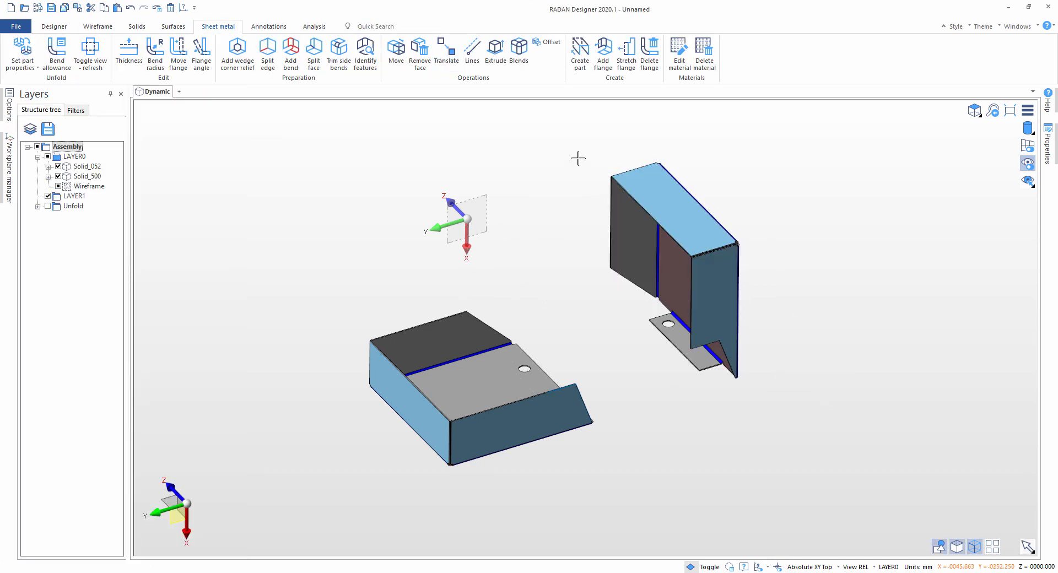